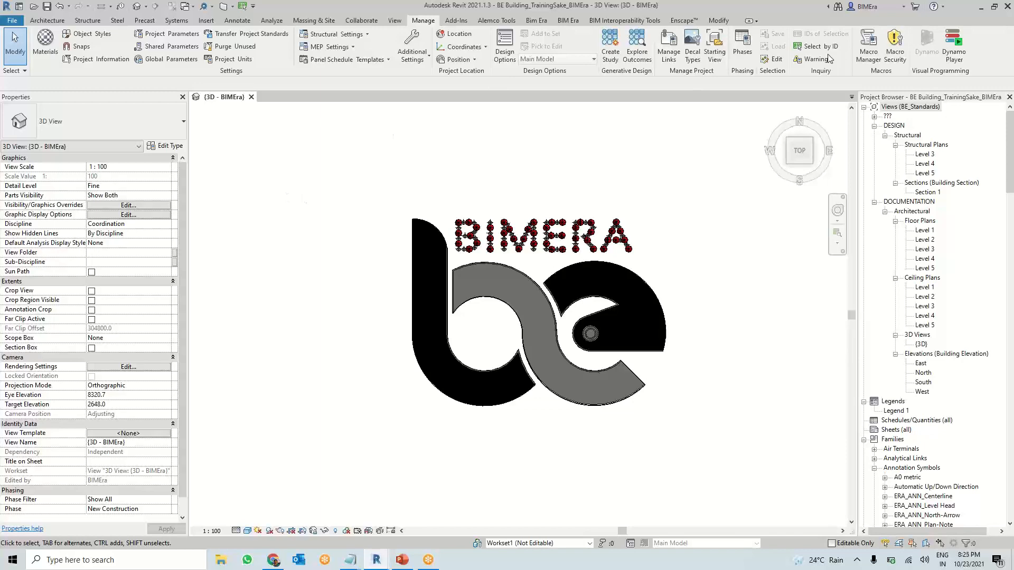
# Show the application-level macros in the Macro Manager and try to open the Python and C# modules for editing
pyautogui.click(895, 51)
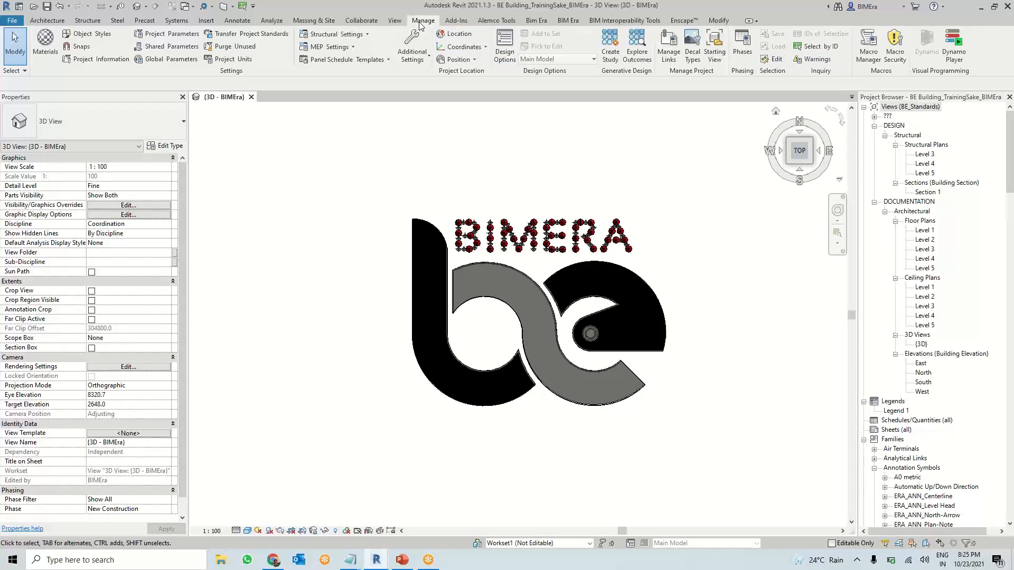
pyautogui.click(868, 50)
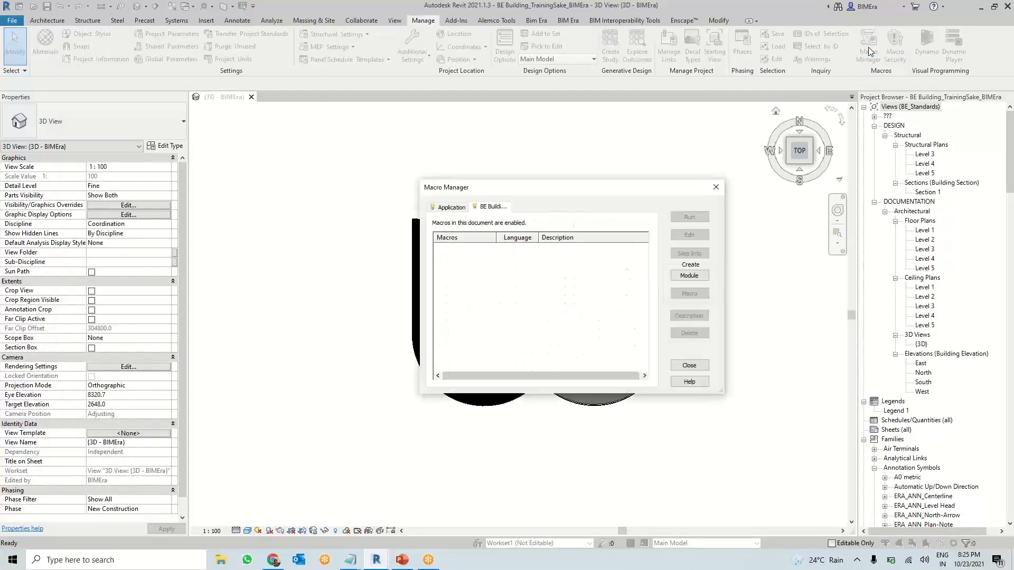
pyautogui.click(457, 208)
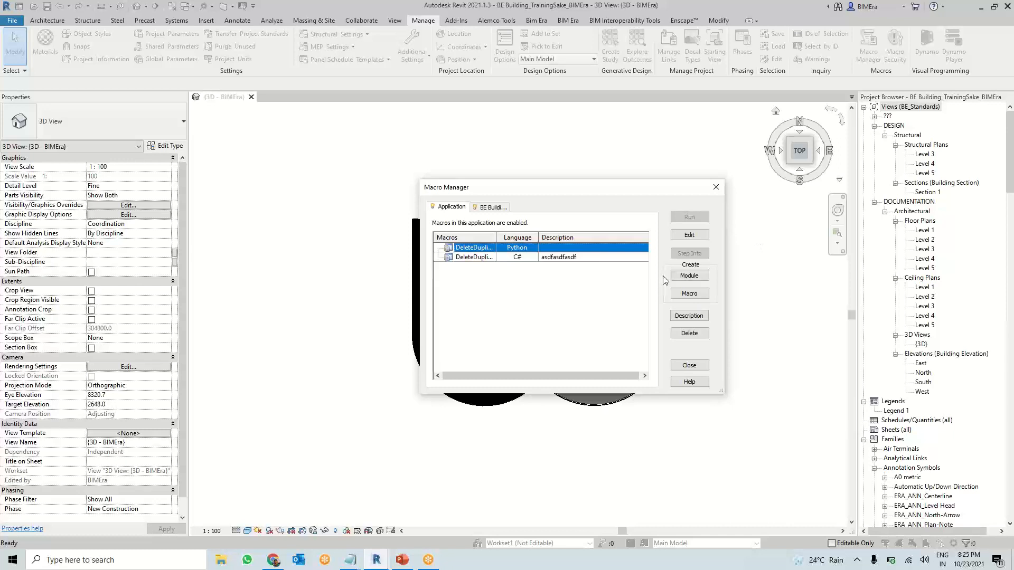
pyautogui.click(689, 236)
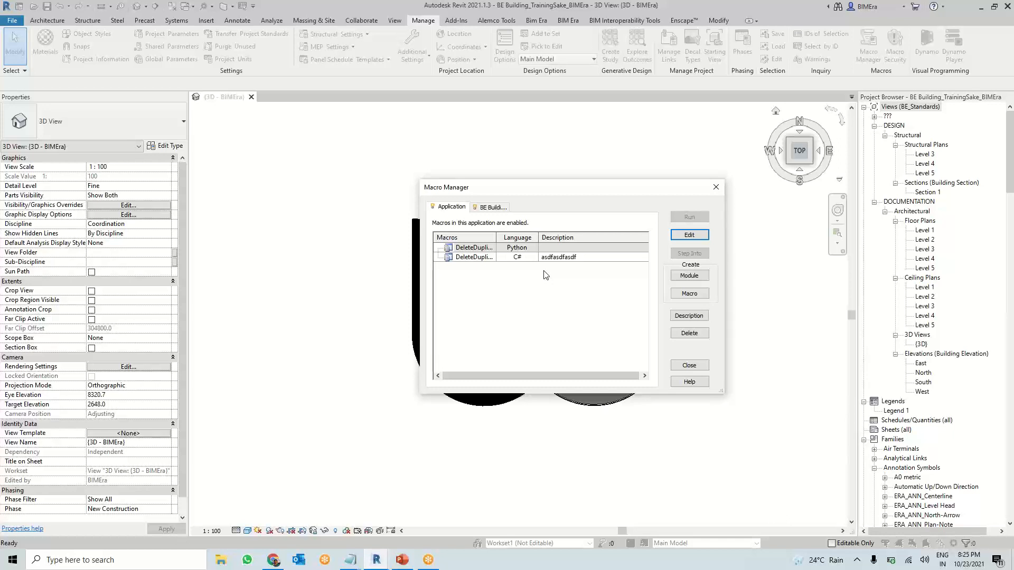
pyautogui.click(520, 257)
pyautogui.click(681, 236)
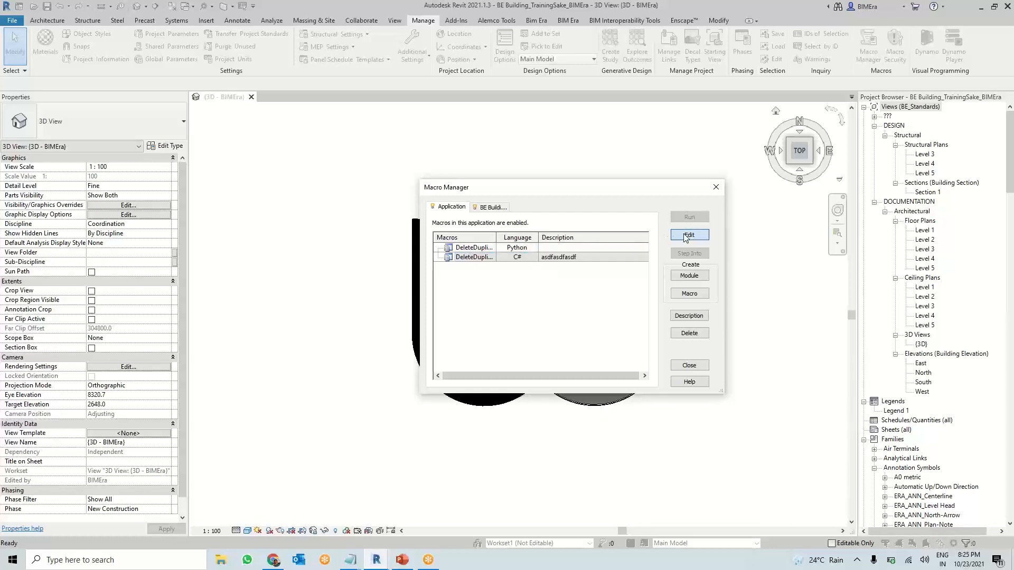
pyautogui.click(716, 187)
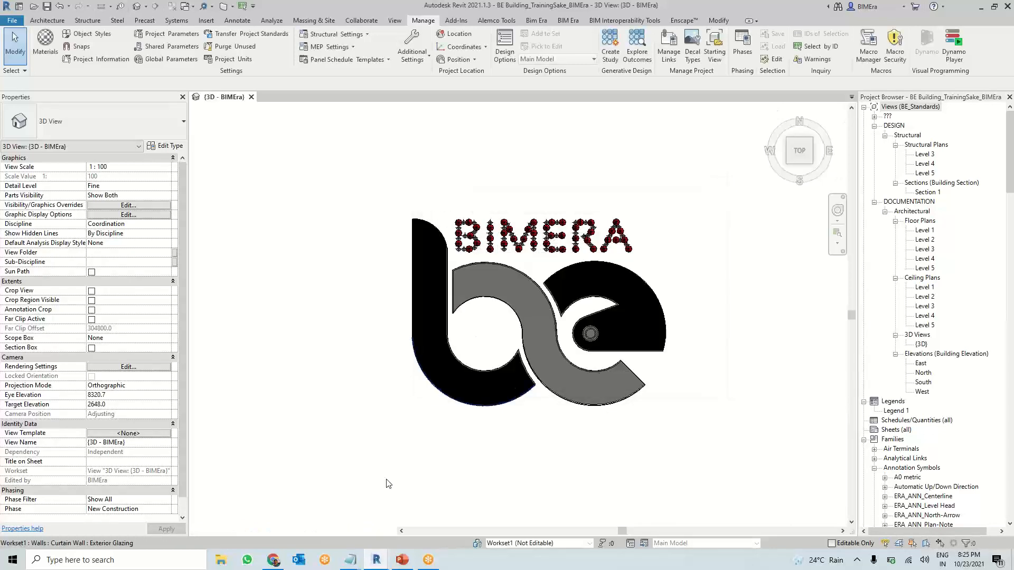
# Switch to Chrome, search Google Images for "revit sharp develop" and preview the "Getting started programming Revit" image from bim42.com
pyautogui.click(273, 560)
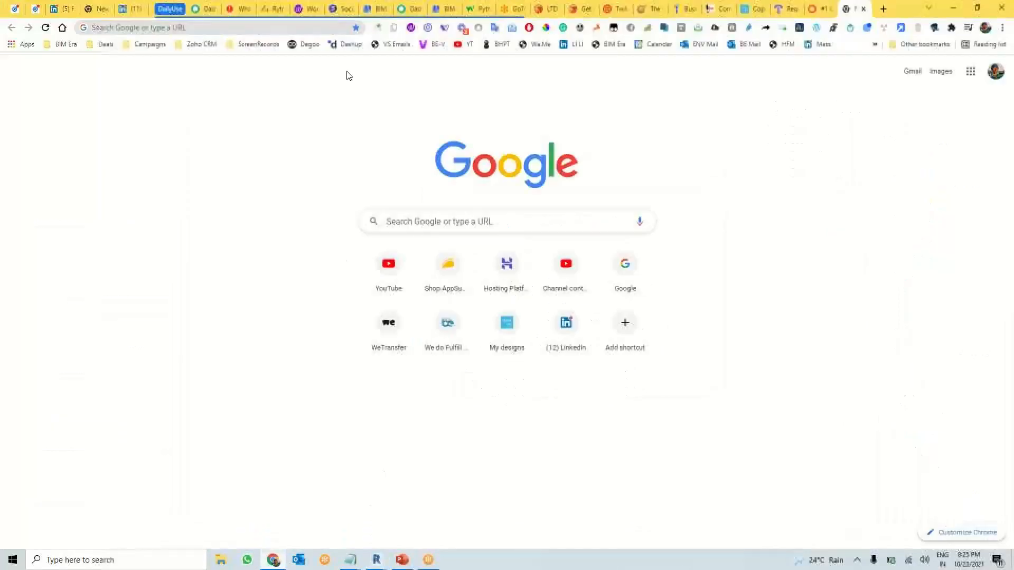
pyautogui.click(317, 27)
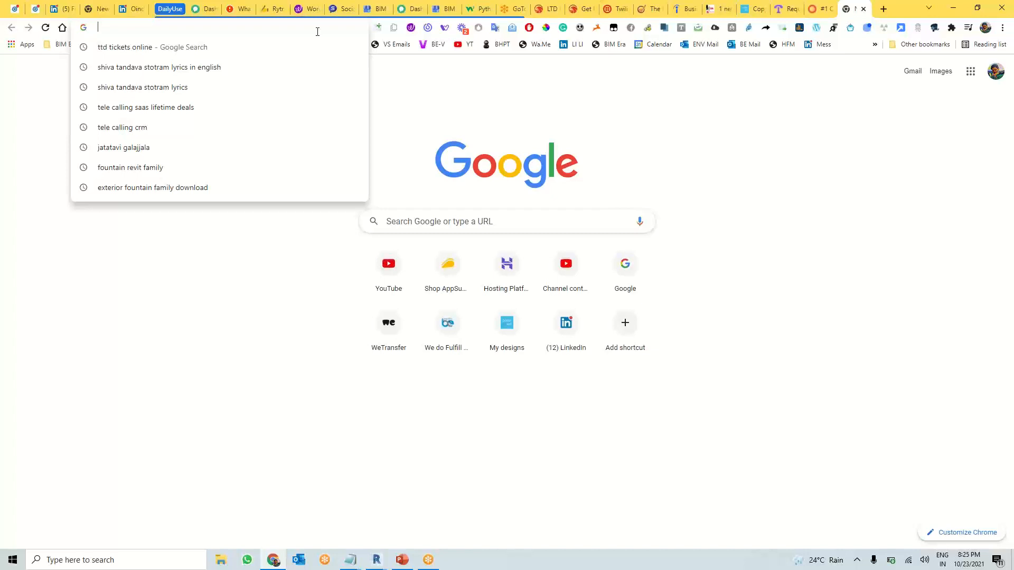
pyautogui.write('revit sharp')
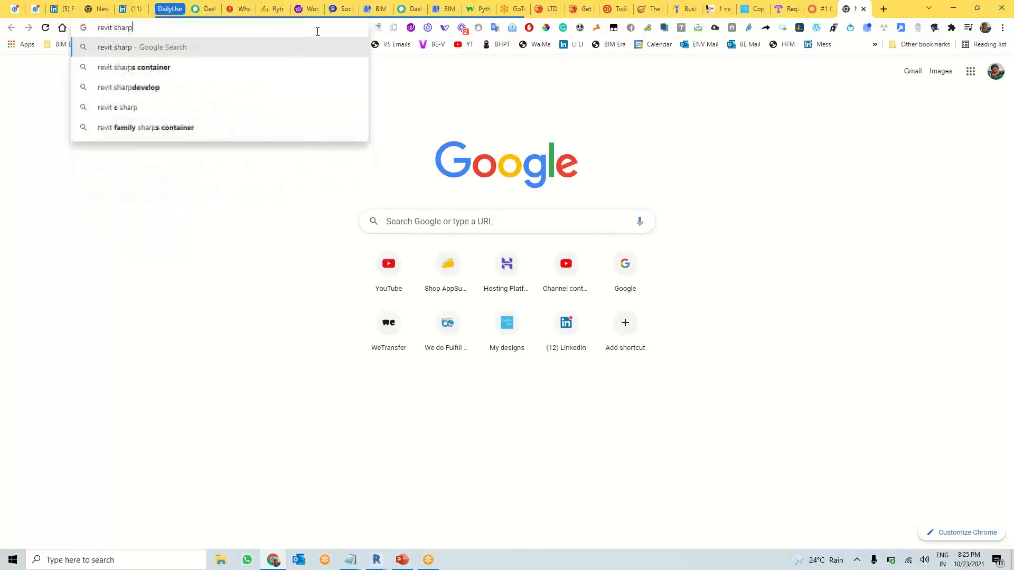
pyautogui.write(' de')
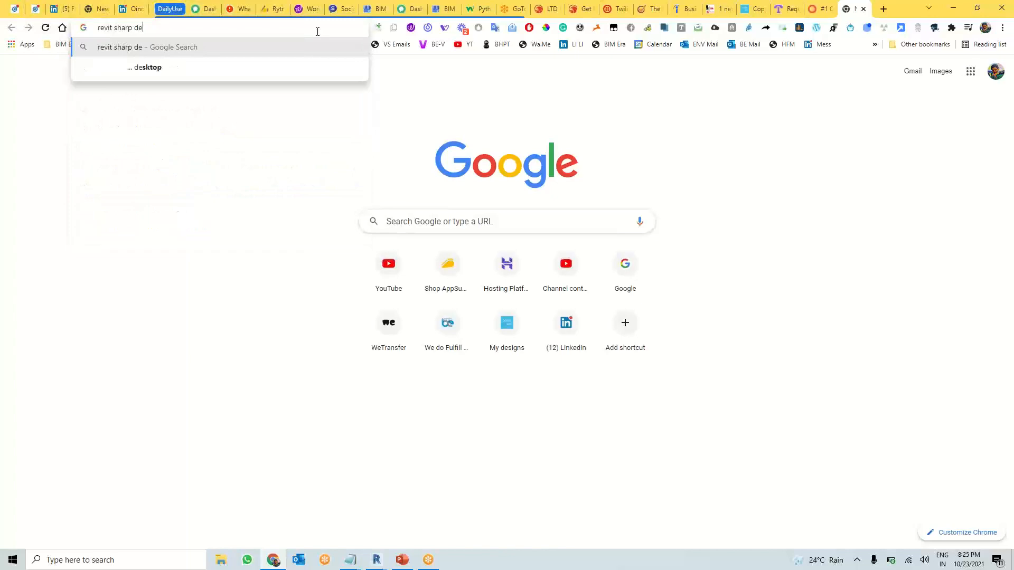
pyautogui.write('velop')
pyautogui.press('Return')
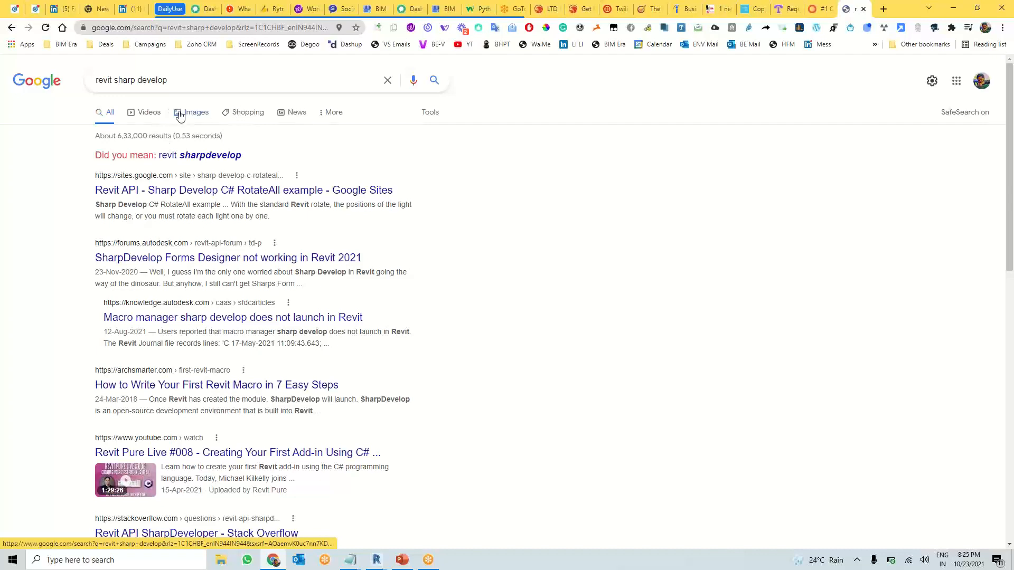
pyautogui.click(179, 113)
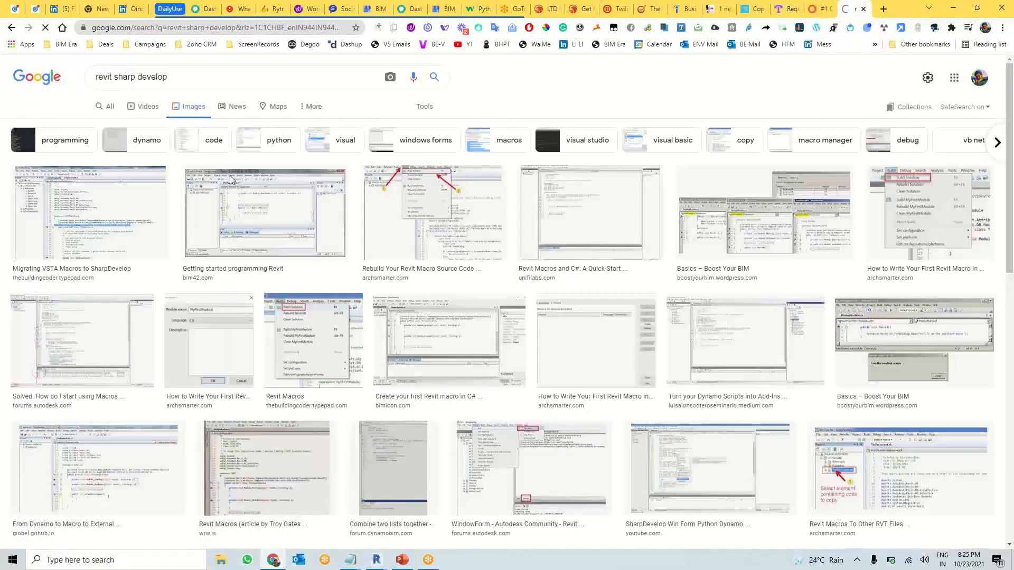
pyautogui.click(231, 180)
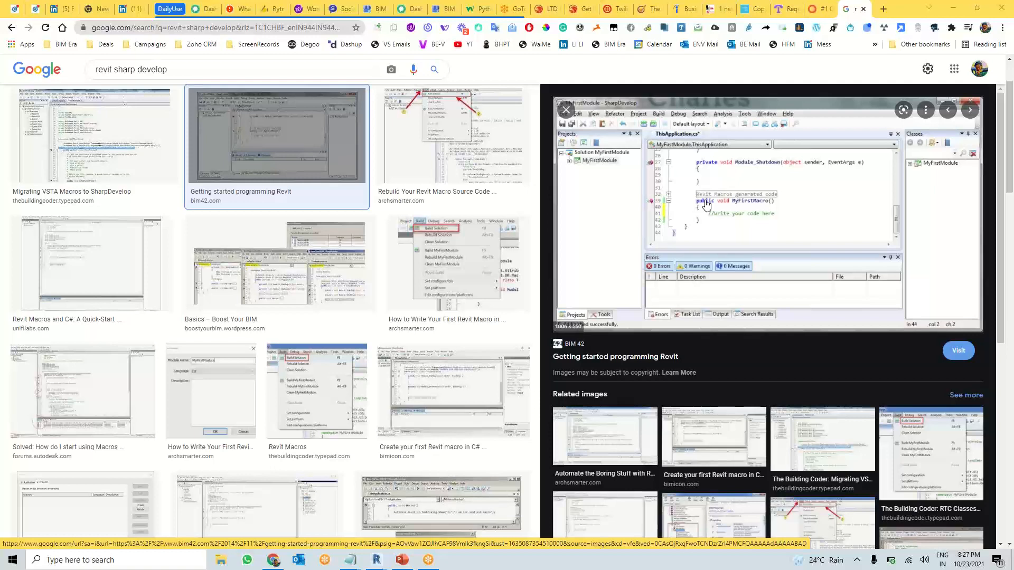
# Search Google Images for "visual programming tools"
pyautogui.tripleClick(259, 73)
pyautogui.write('visua')
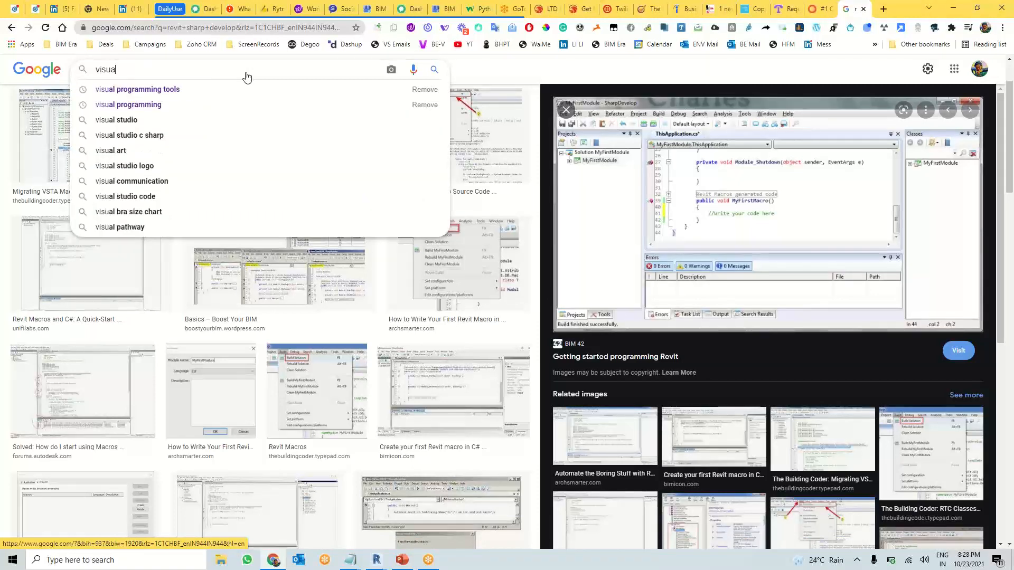
pyautogui.write('l')
pyautogui.press('Down')
pyautogui.press('Return')
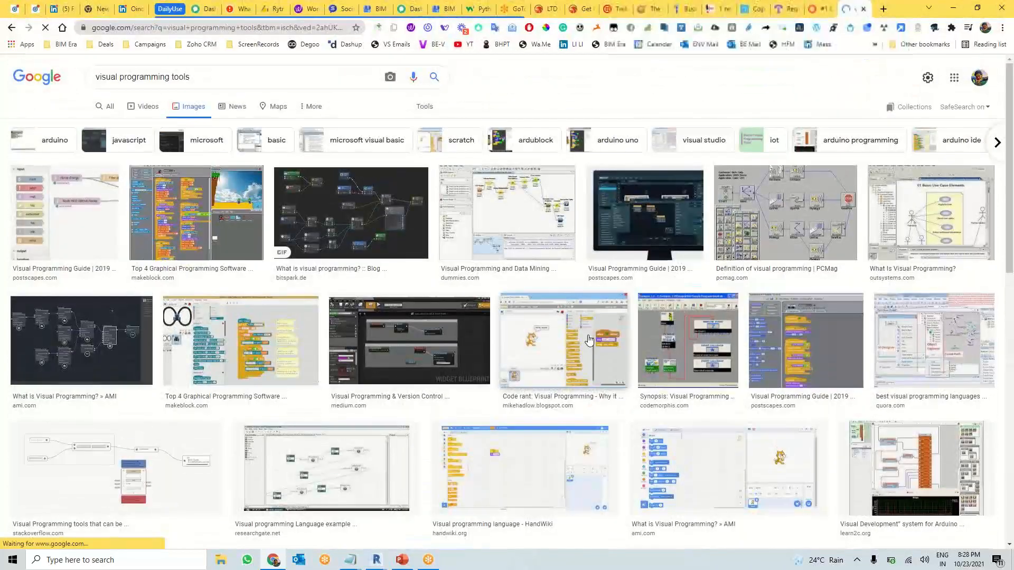
# Preview several visual programming example images, including those from Bitspark, OutSystems, PCMag, Medium and Postscapes
pyautogui.click(369, 226)
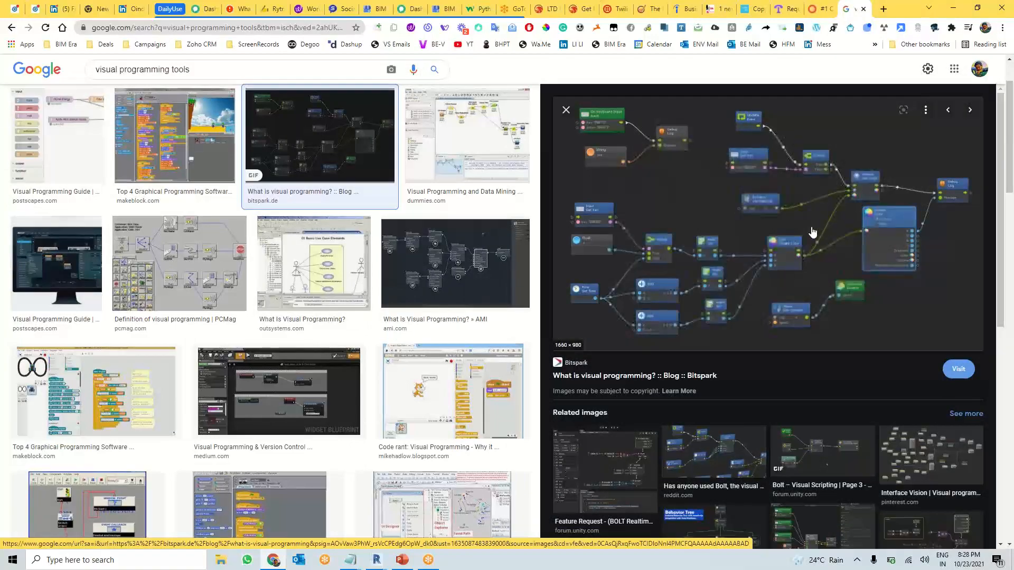
pyautogui.click(308, 267)
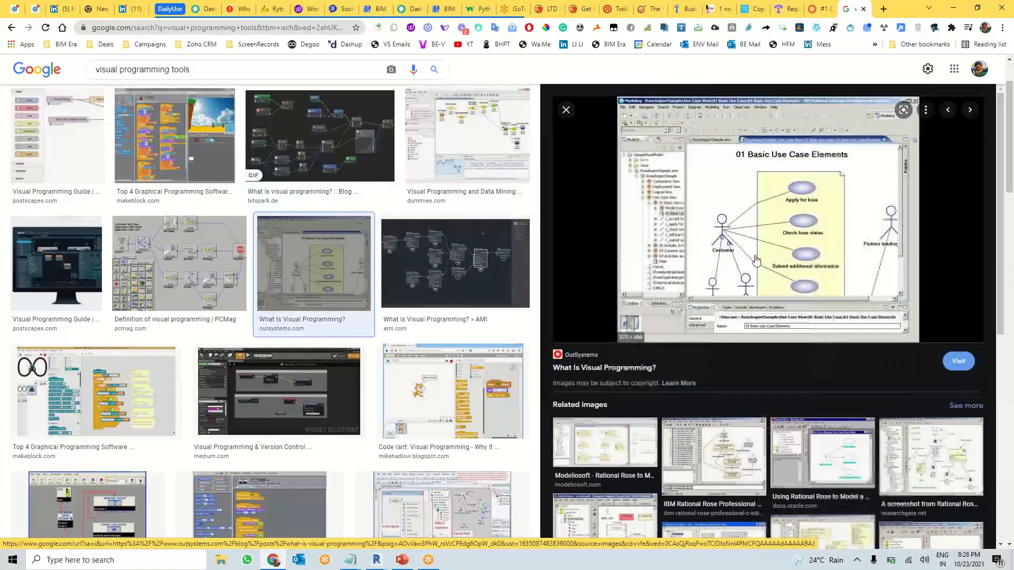
pyautogui.click(180, 263)
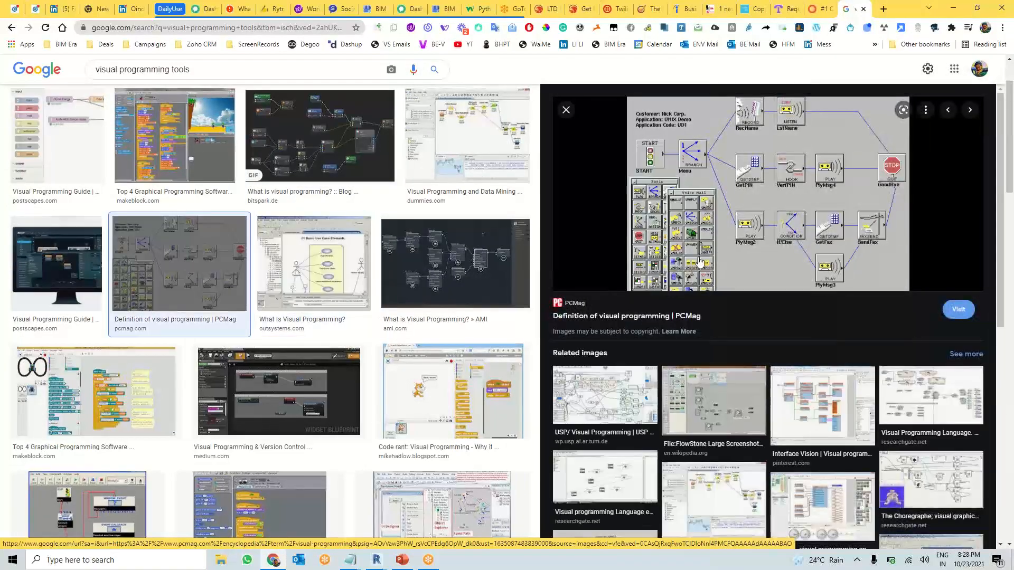
pyautogui.scroll(-2, 279, 317)
pyautogui.click(279, 285)
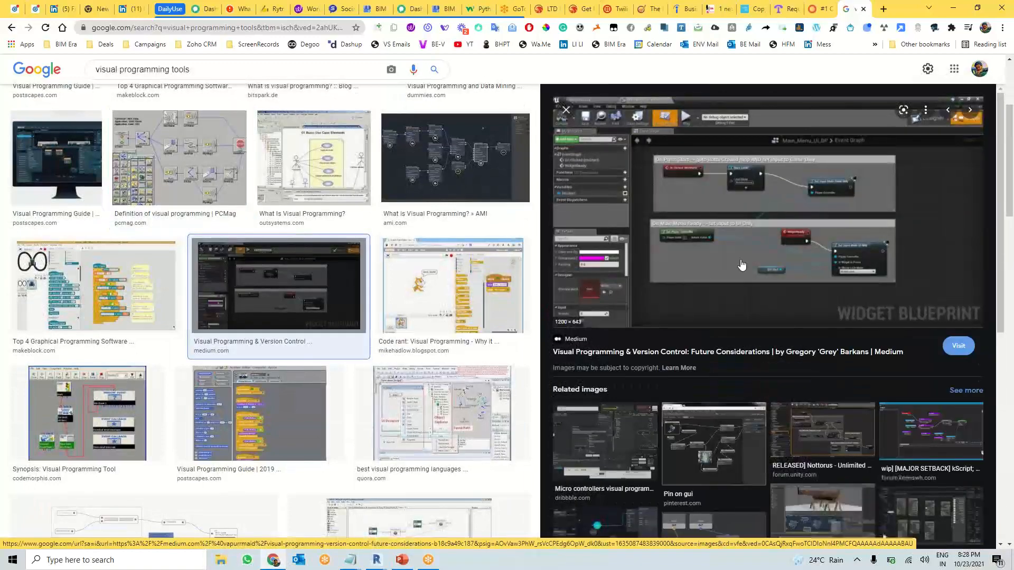
pyautogui.scroll(-3, 338, 269)
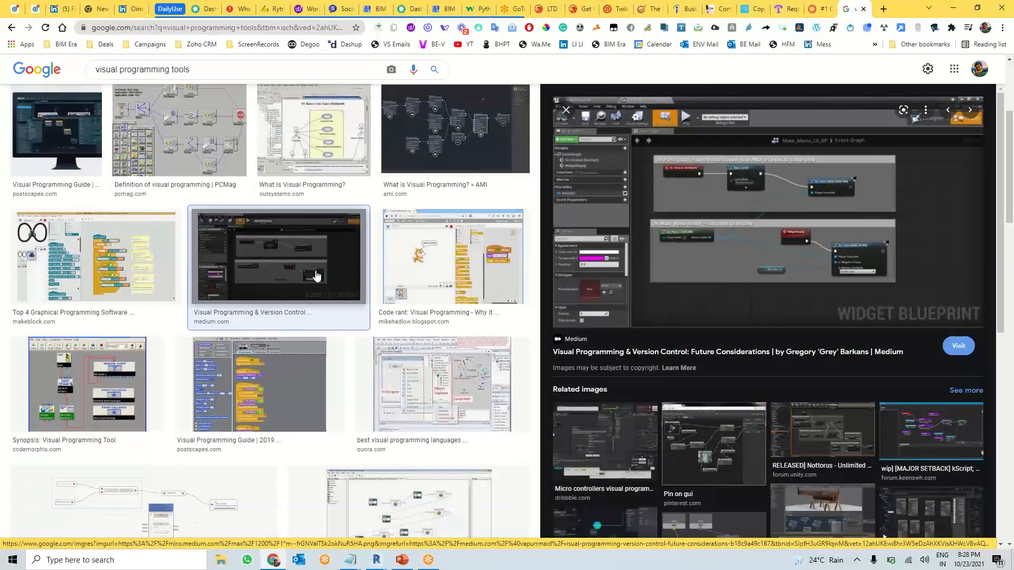
pyautogui.click(259, 253)
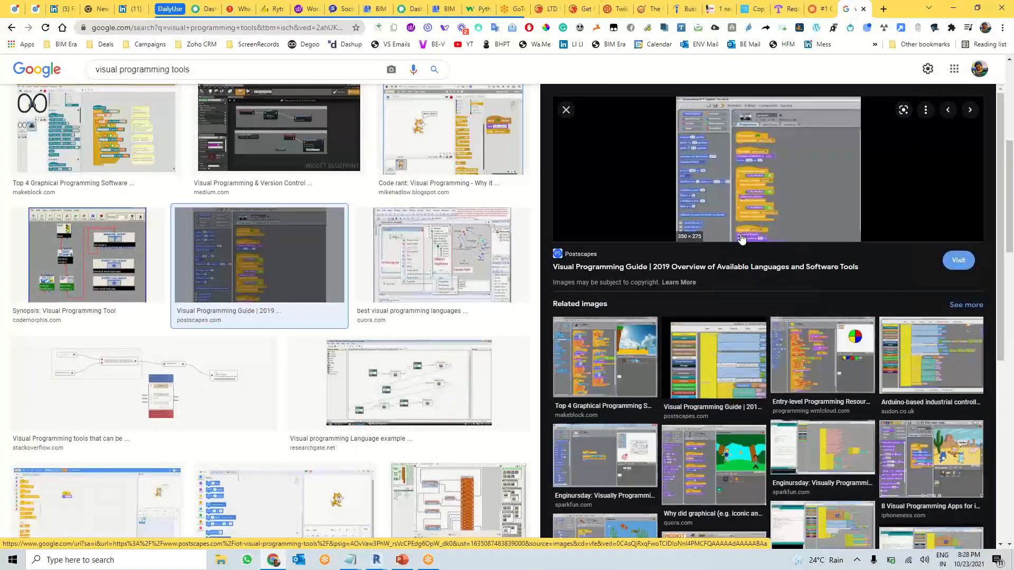
pyautogui.scroll(-3, 315, 356)
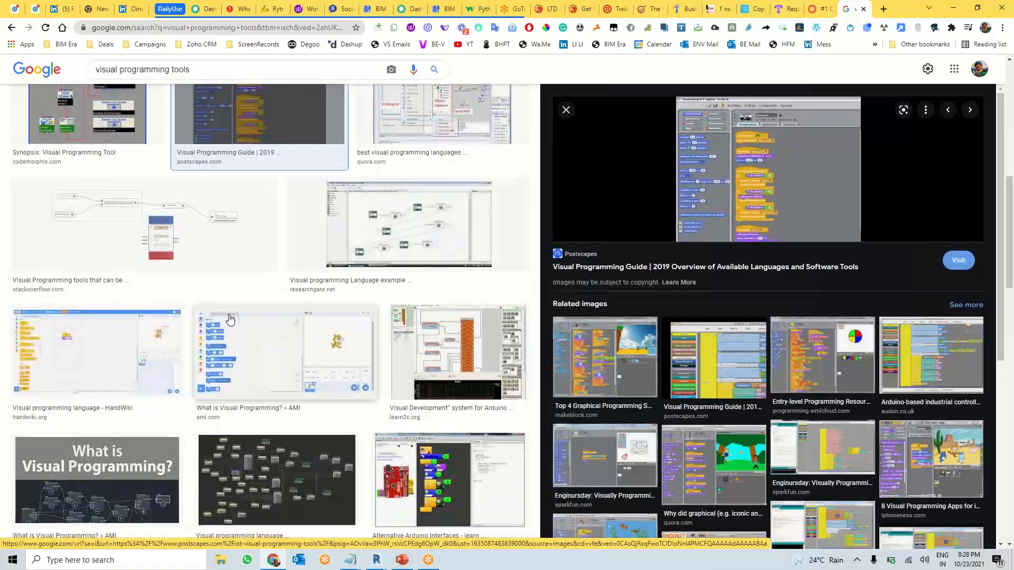
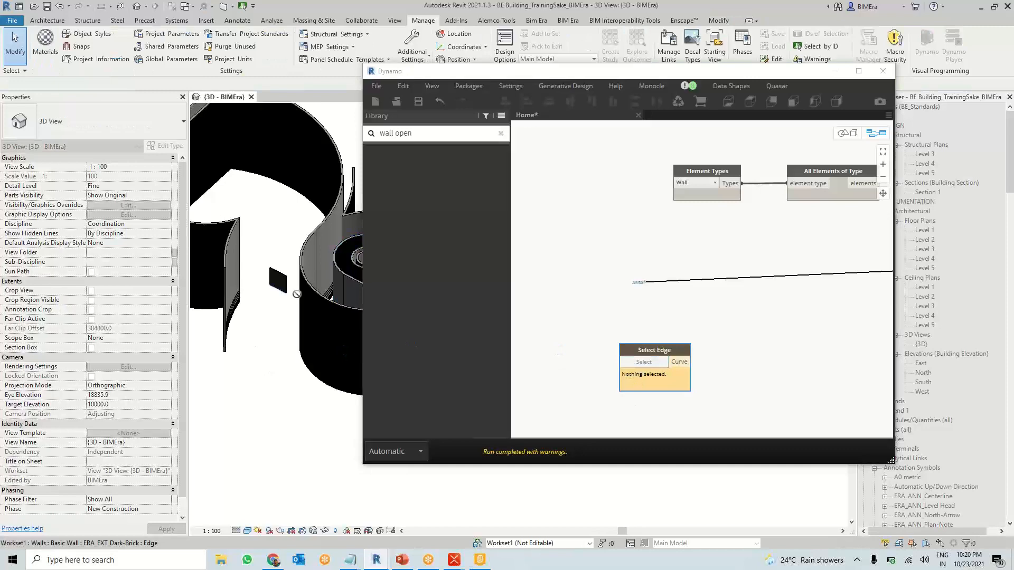
# Pick the curved lower edge of the round exterior wall in the Revit 3D view for the Select Edge node
pyautogui.scroll(-2, 266, 369)
pyautogui.scroll(4, 267, 368)
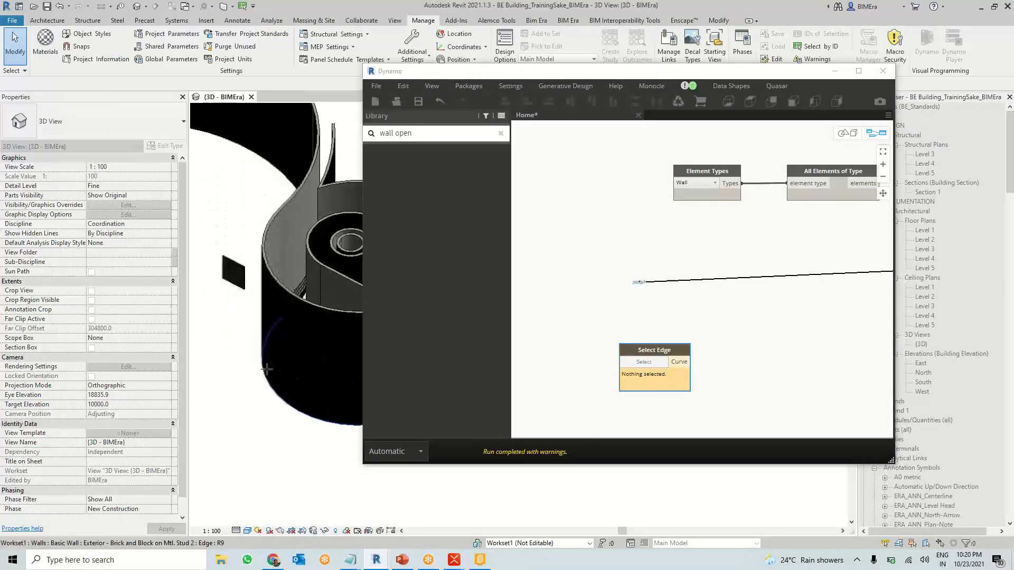
pyautogui.click(281, 401)
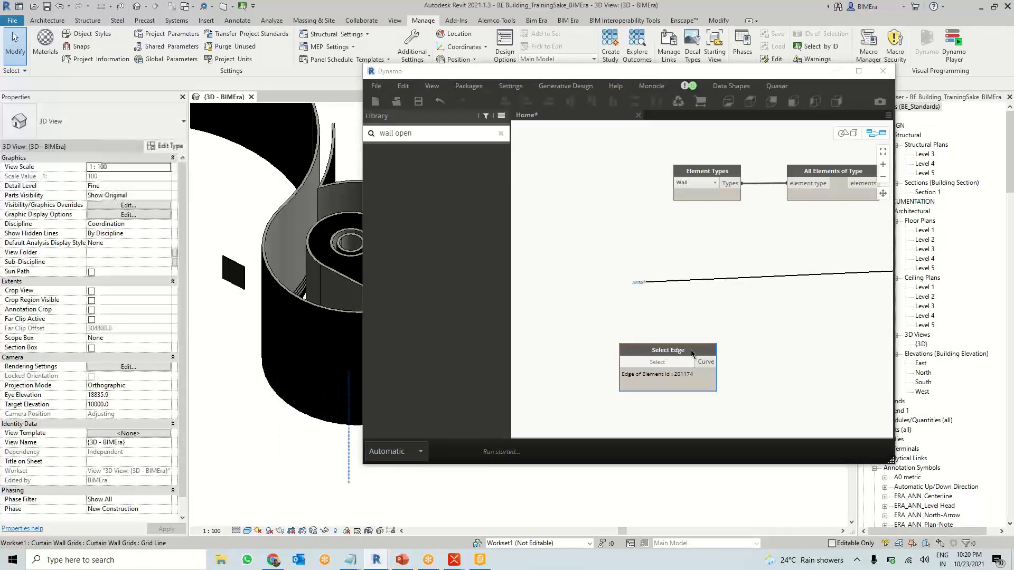
pyautogui.scroll(-3, 678, 317)
pyautogui.scroll(2, 678, 318)
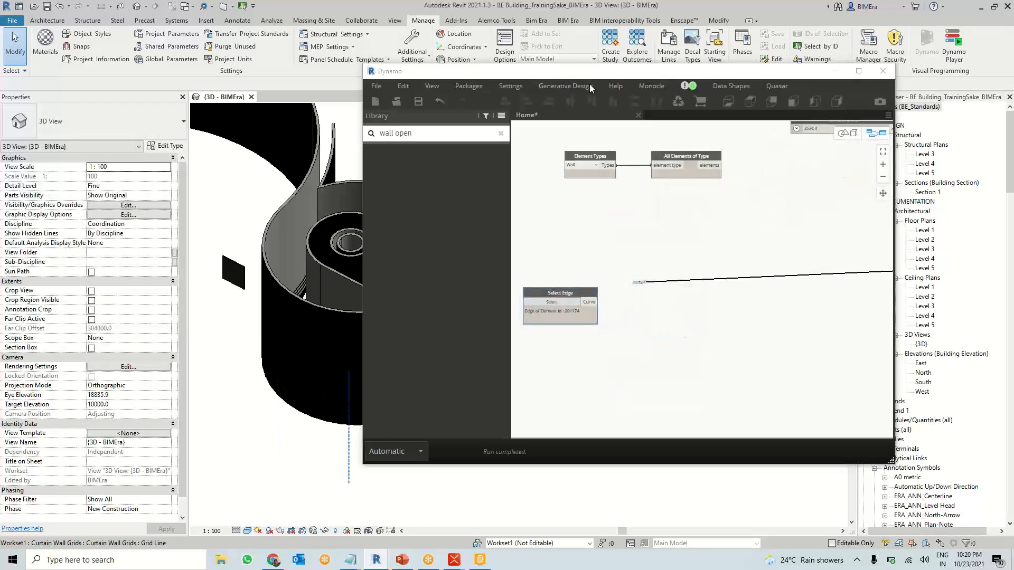
# Move the Dynamo window aside and examine the curved walls in the Revit 3D view
pyautogui.moveTo(529, 70); pyautogui.dragTo(785, 49)
pyautogui.scroll(-5, 404, 325)
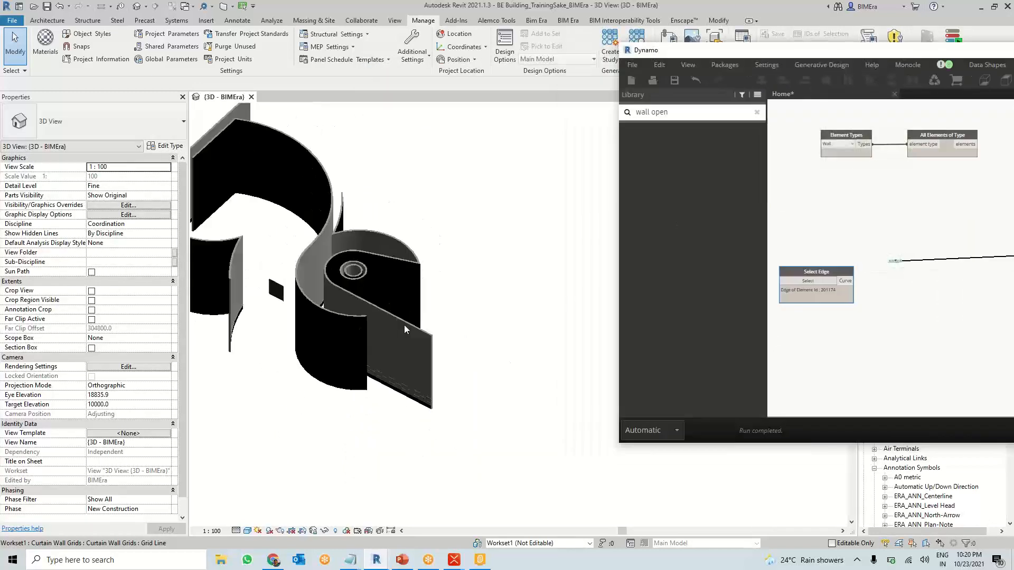
pyautogui.keyDown('shift'); pyautogui.moveTo(482, 393); pyautogui.dragTo(443, 401, button='middle'); pyautogui.keyUp('shift')
# Maximize Dynamo and turn off the geometry preview of all nodes except Select Edge
pyautogui.doubleClick(840, 52)
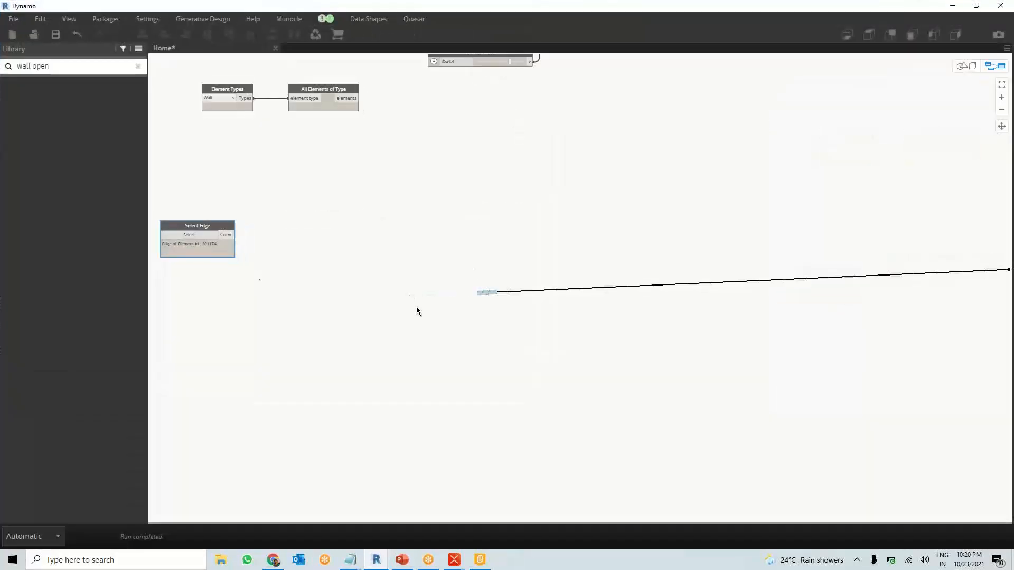
pyautogui.scroll(-6, 686, 280)
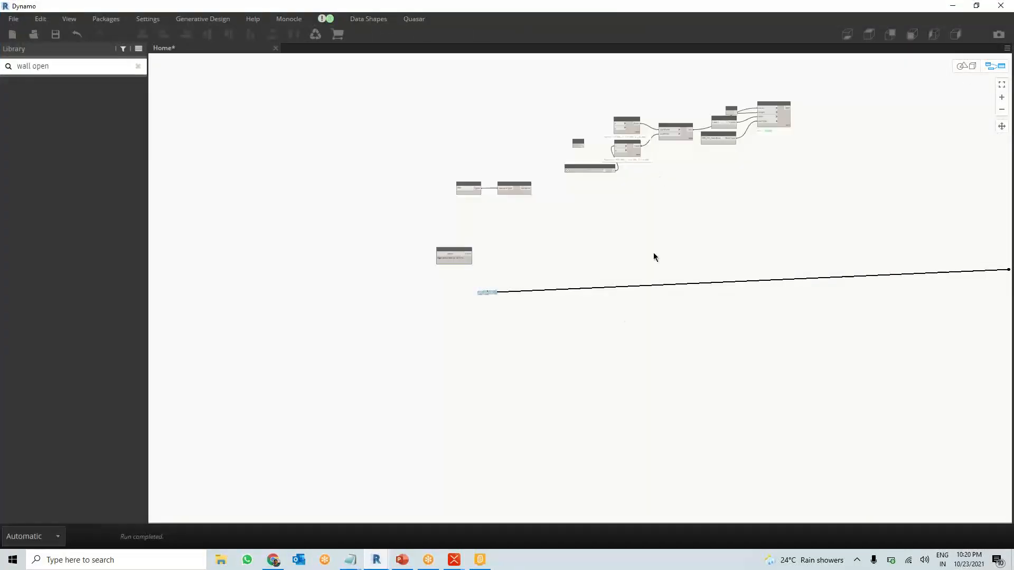
pyautogui.scroll(4, 502, 293)
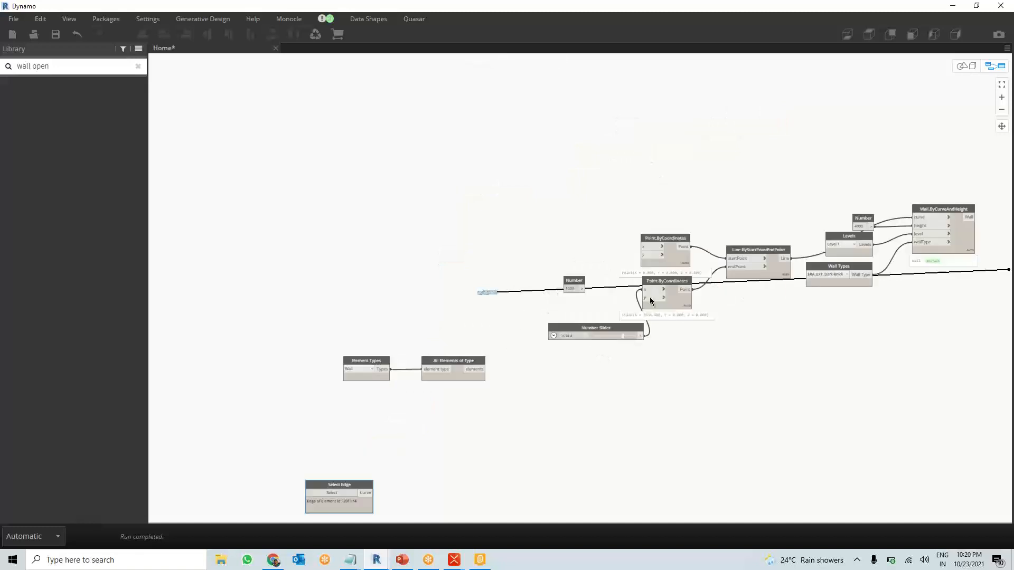
pyautogui.scroll(3, 442, 211)
pyautogui.scroll(-3, 405, 205)
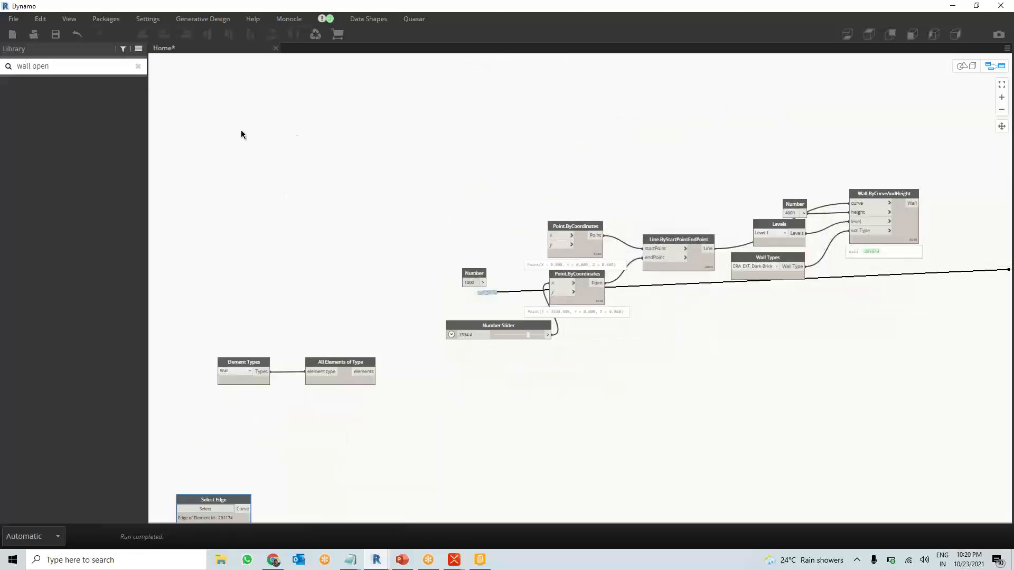
pyautogui.moveTo(217, 133); pyautogui.dragTo(948, 414)
pyautogui.rightClick(882, 119)
pyautogui.click(807, 156)
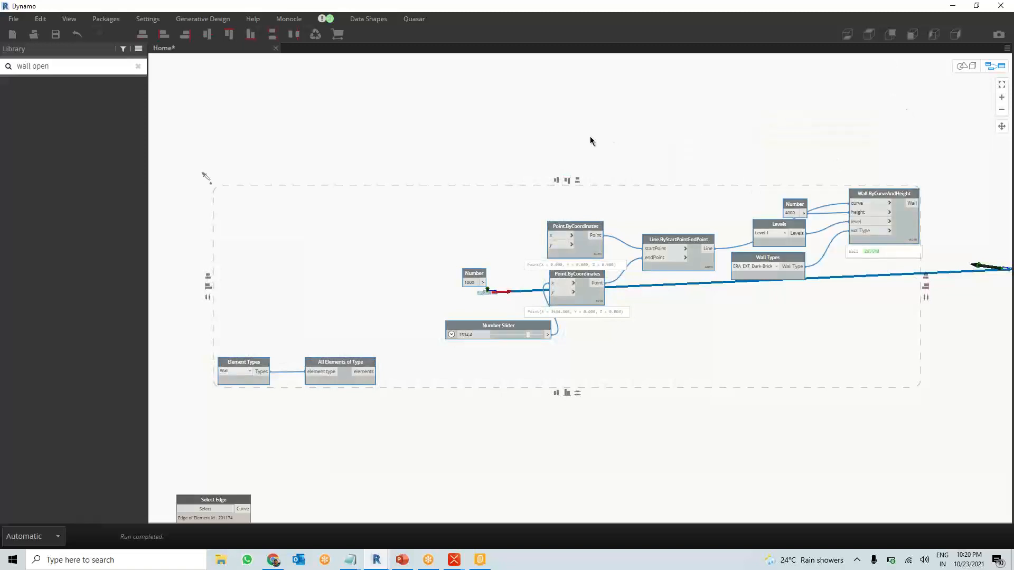
pyautogui.scroll(-1, 591, 141)
# Switch to Dynamo's 3D background preview and examine the arc extracted from the selected wall edge
pyautogui.click(967, 65)
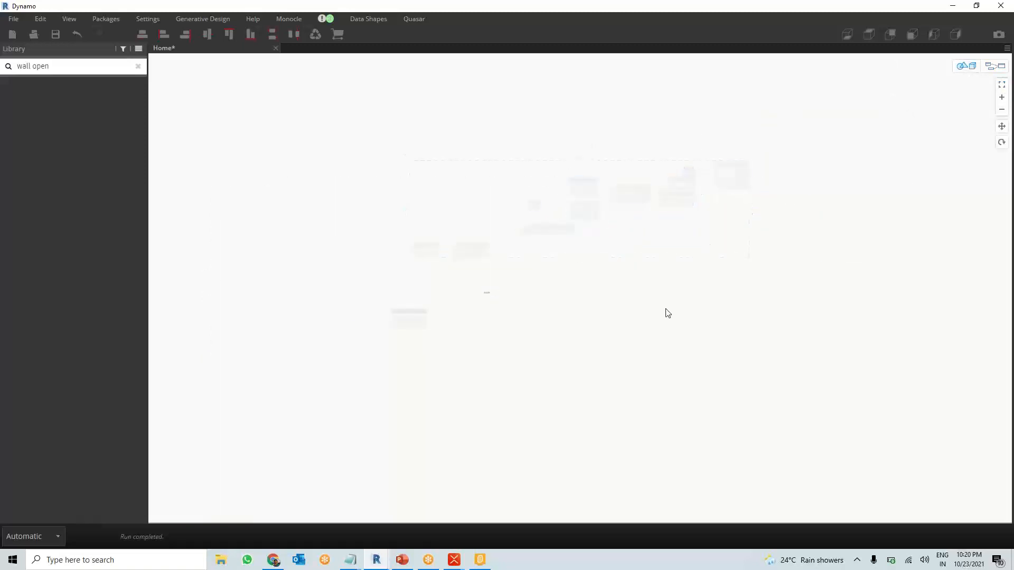
pyautogui.scroll(-3, 667, 313)
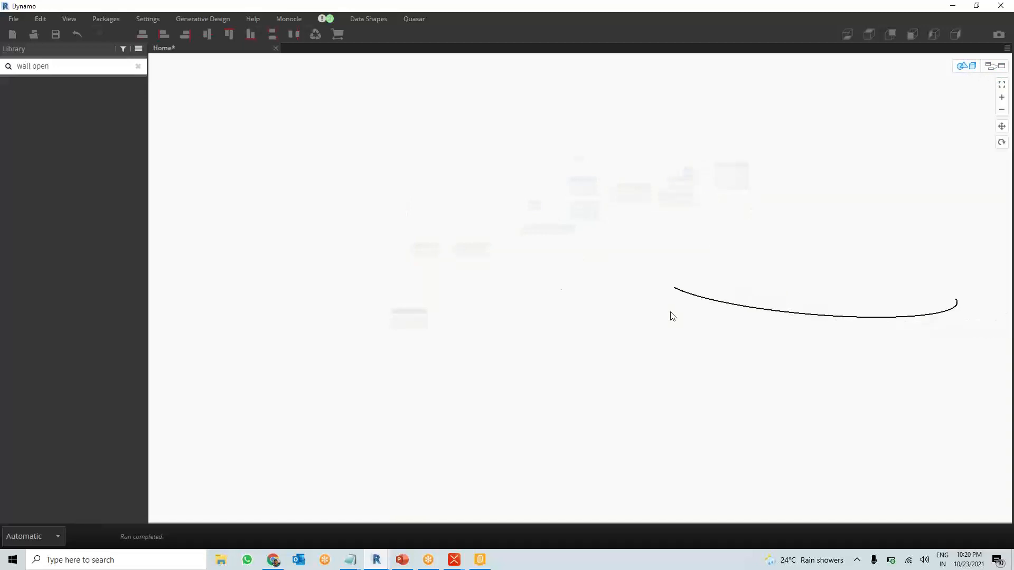
pyautogui.moveTo(892, 373); pyautogui.dragTo(847, 397, button='right')
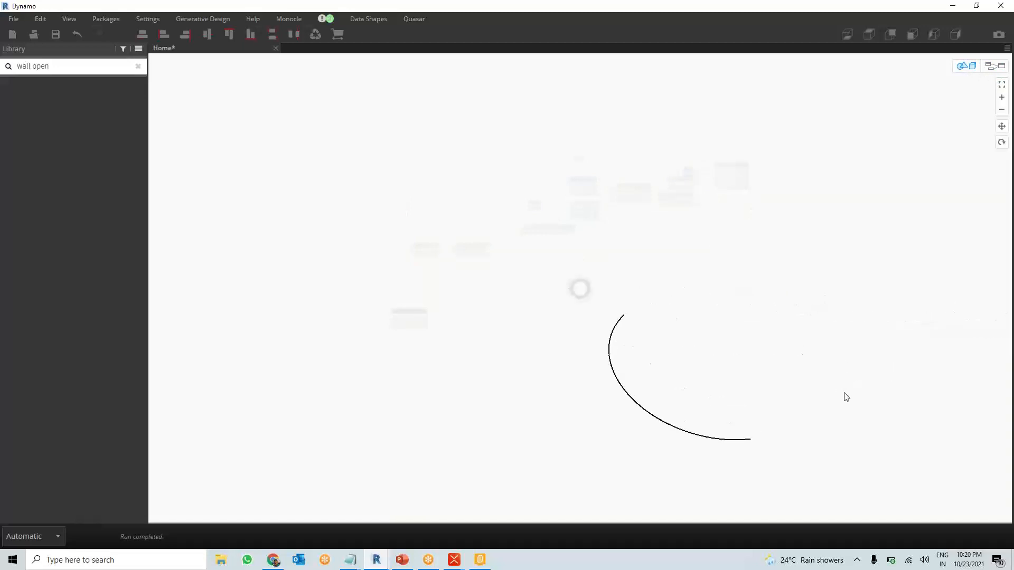
# Return to the node graph and add a Geometry.Translate node with x, y and z translation inputs near Select Edge
pyautogui.hotkey('ctrl', 'b')
pyautogui.scroll(6, 395, 312)
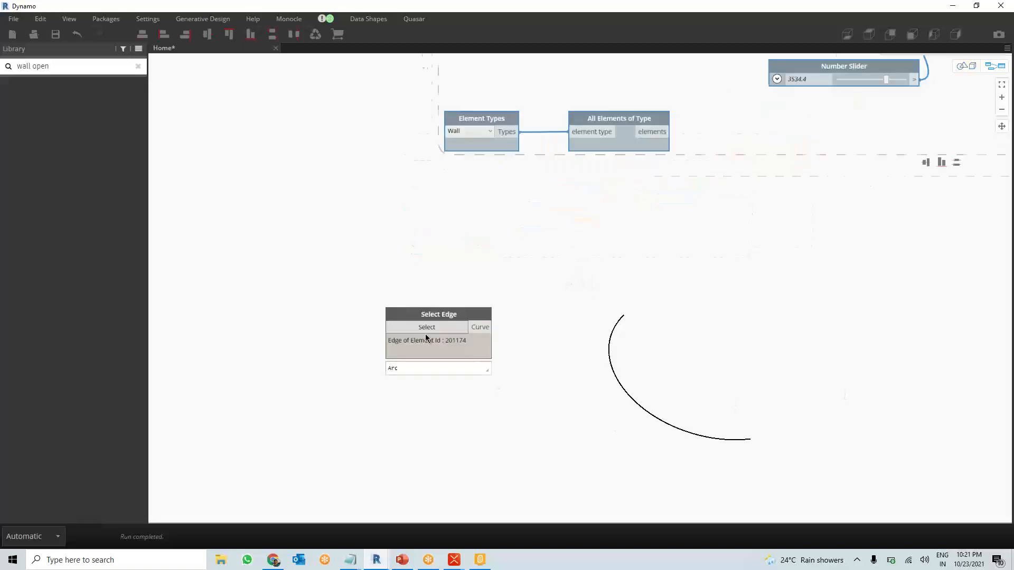
pyautogui.click(473, 349)
pyautogui.scroll(3, 528, 391)
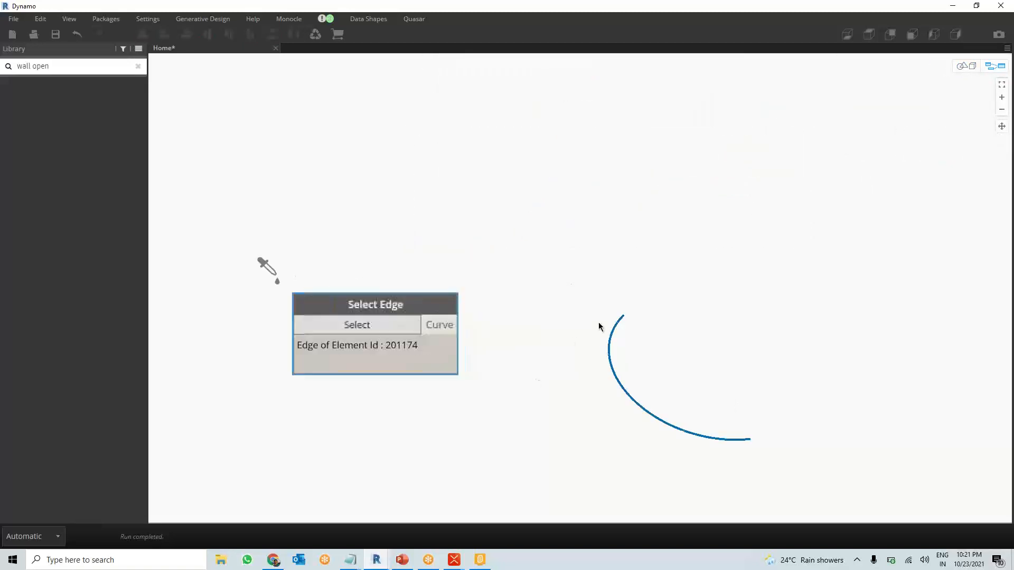
pyautogui.rightClick(599, 325)
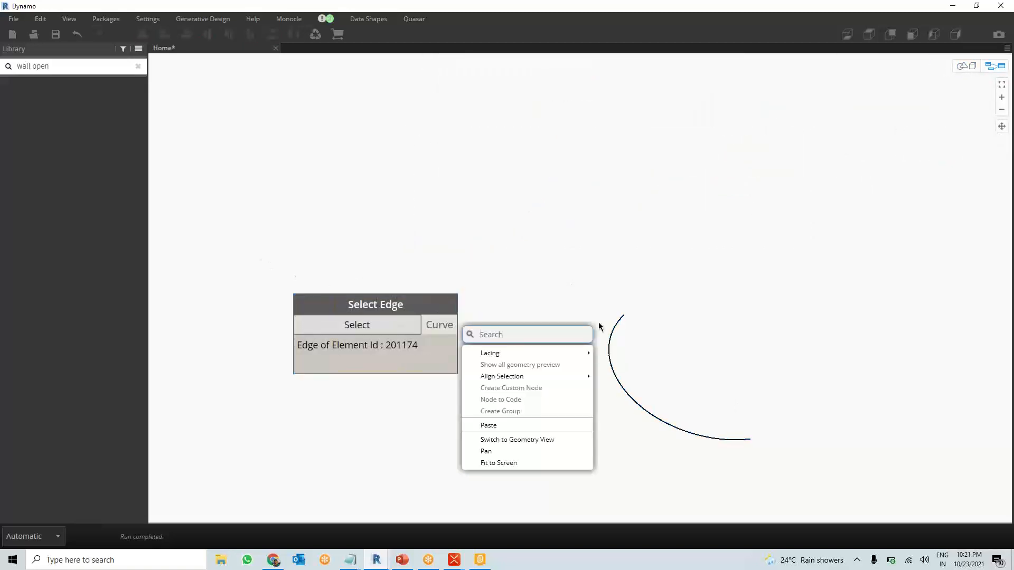
pyautogui.write('geo')
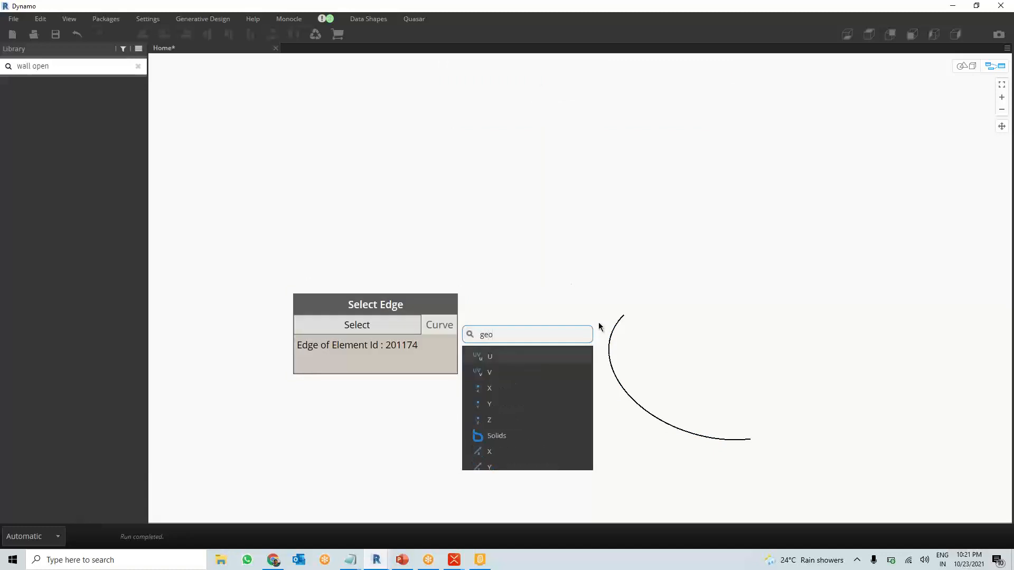
pyautogui.write('metry')
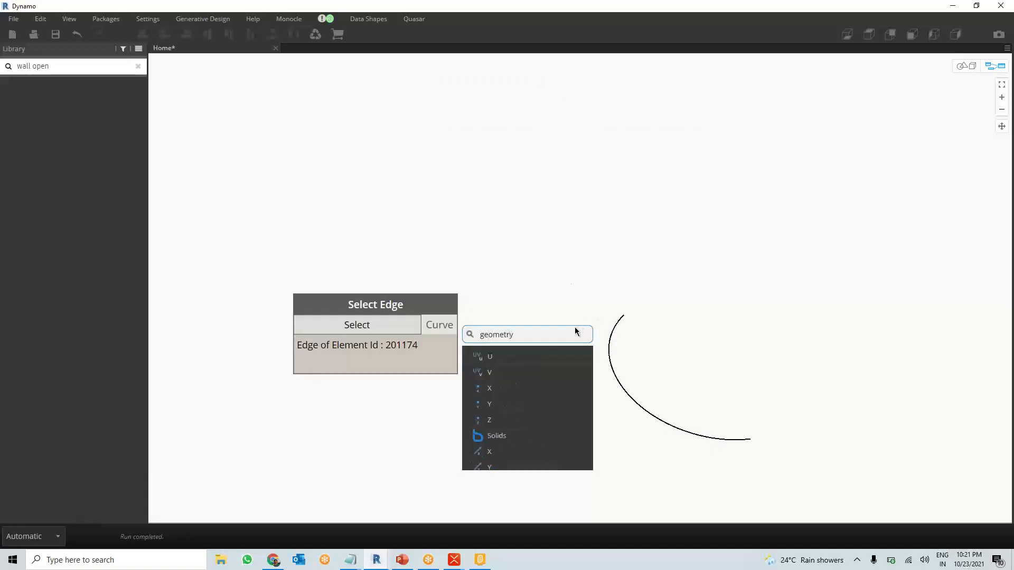
pyautogui.write('.tr')
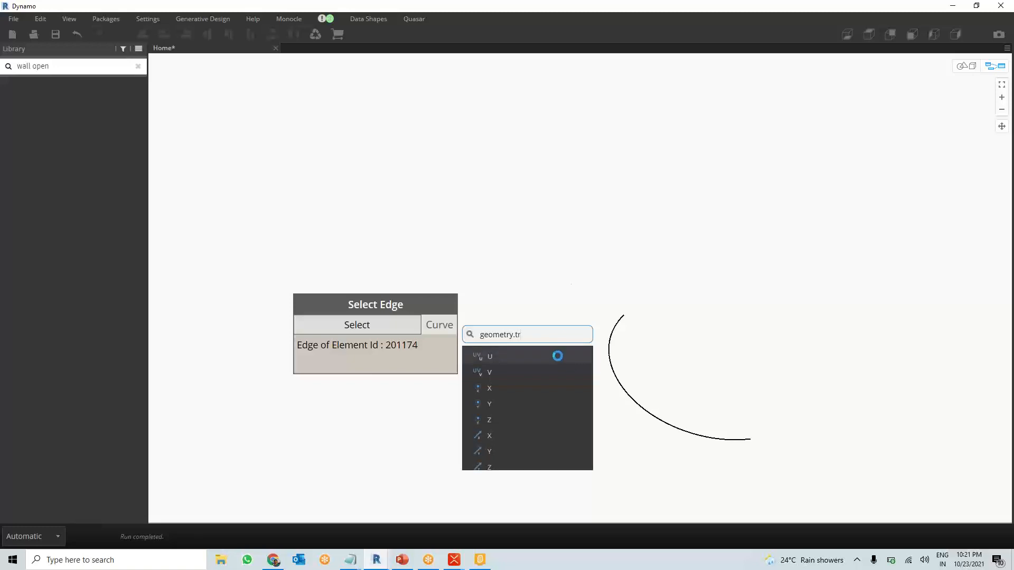
pyautogui.write('an')
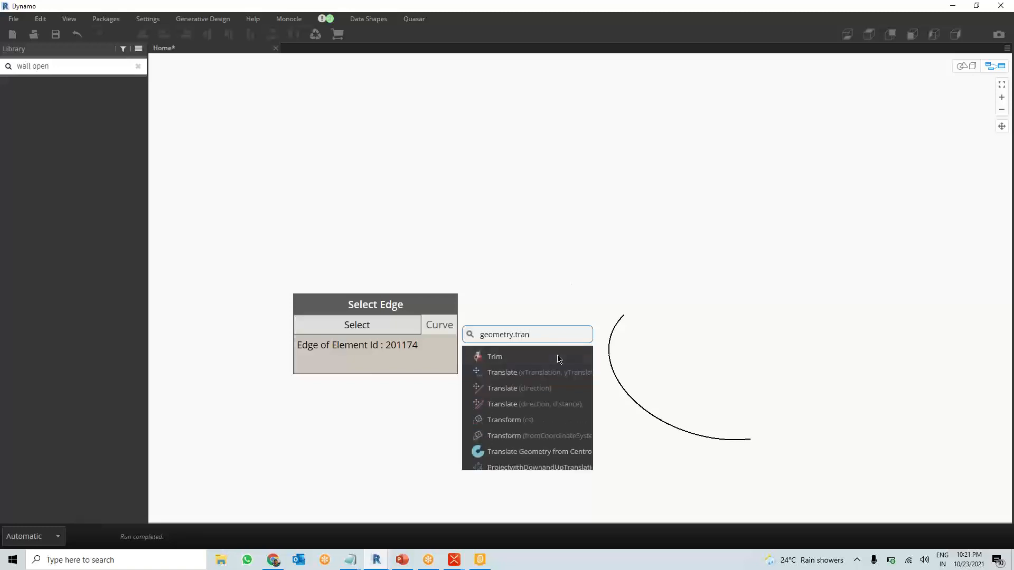
pyautogui.write('s')
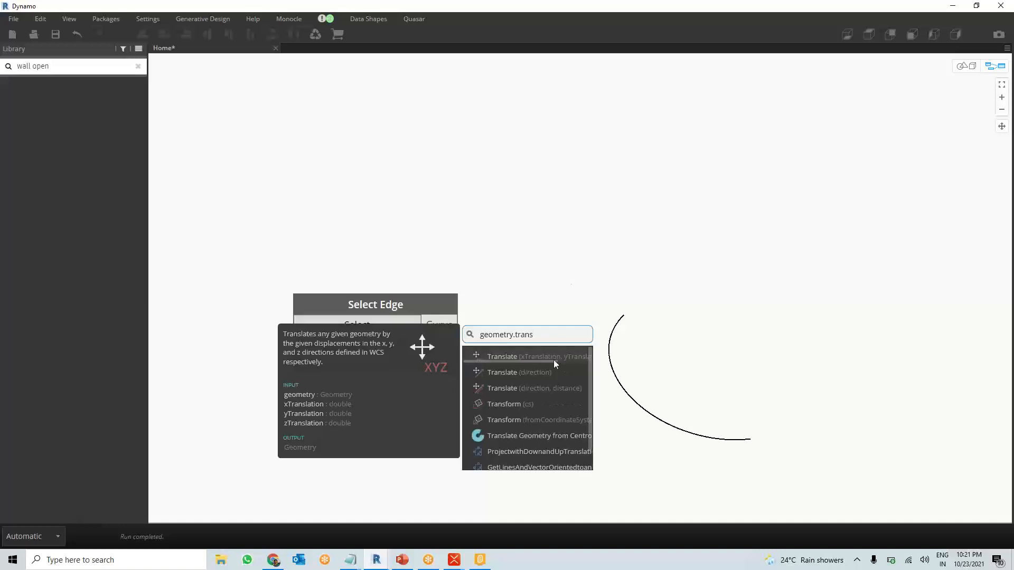
pyautogui.click(549, 357)
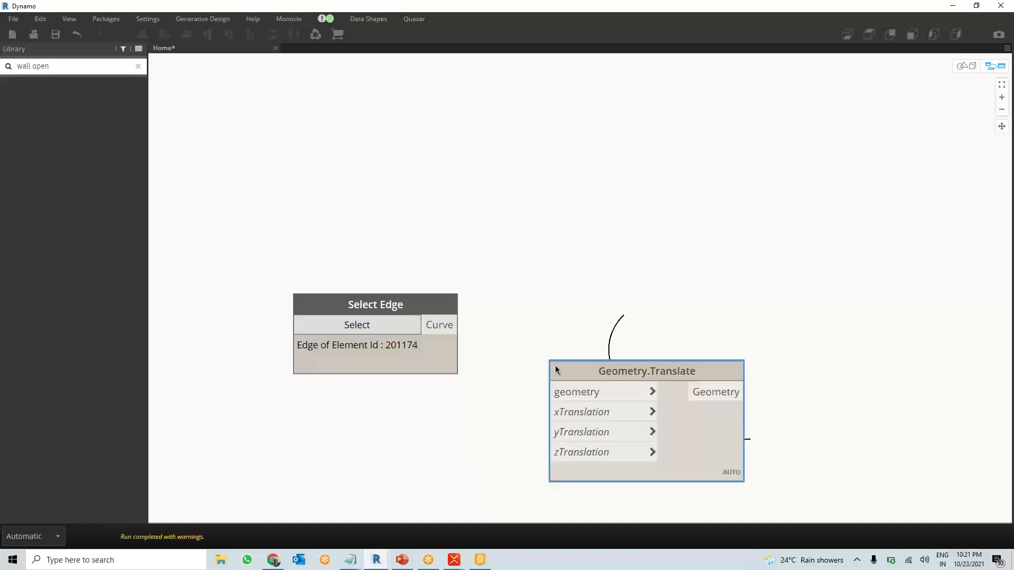
# Place the Geometry.Translate node above the arc and connect Select Edge's Curve output to its geometry input
pyautogui.moveTo(555, 365); pyautogui.dragTo(668, 252)
pyautogui.moveTo(459, 325); pyautogui.dragTo(626, 148)
pyautogui.click(478, 160)
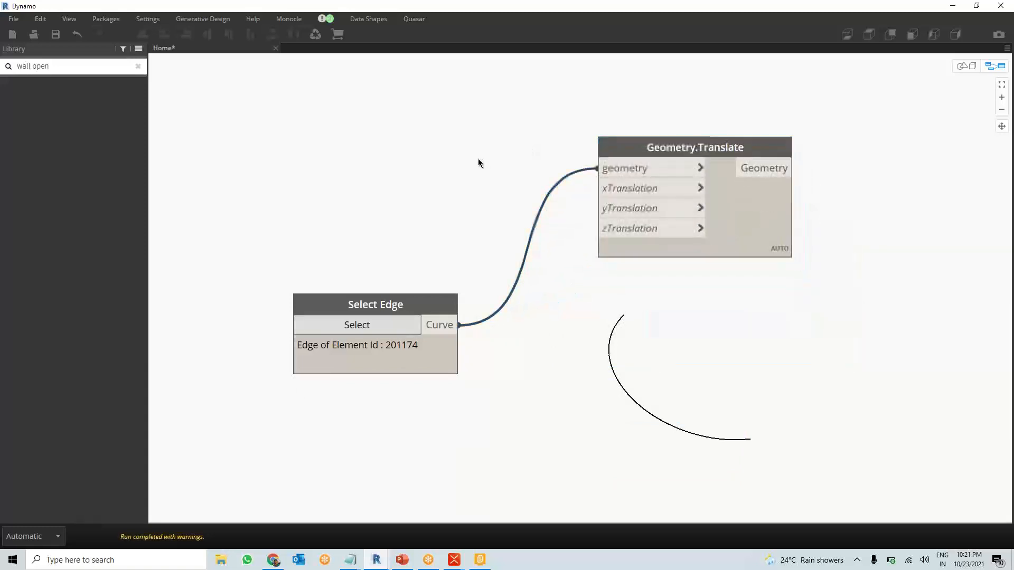
# Create a Code Block with the value 10000 and connect it to xTranslation of Geometry.Translate
pyautogui.doubleClick(513, 182)
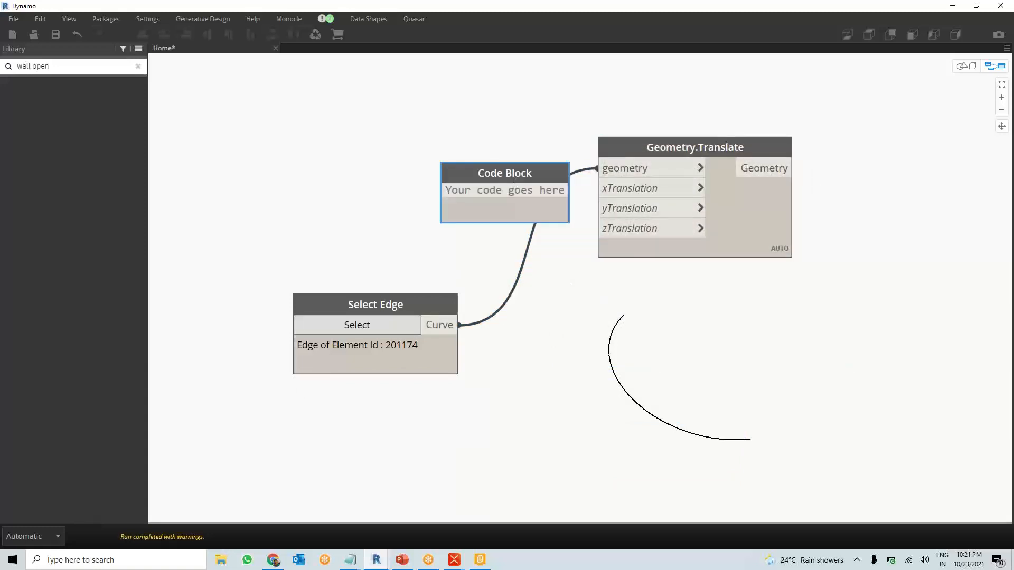
pyautogui.write('5000')
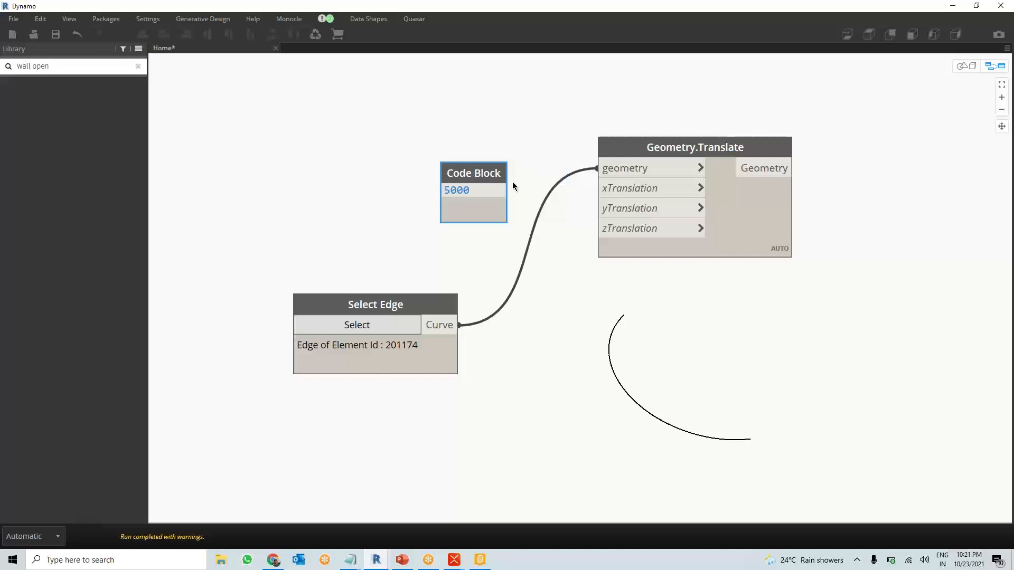
pyautogui.press('BackSpace')
pyautogui.press('BackSpace')
pyautogui.press('BackSpace')
pyautogui.press('BackSpace')
pyautogui.write('10000')
pyautogui.click(528, 224)
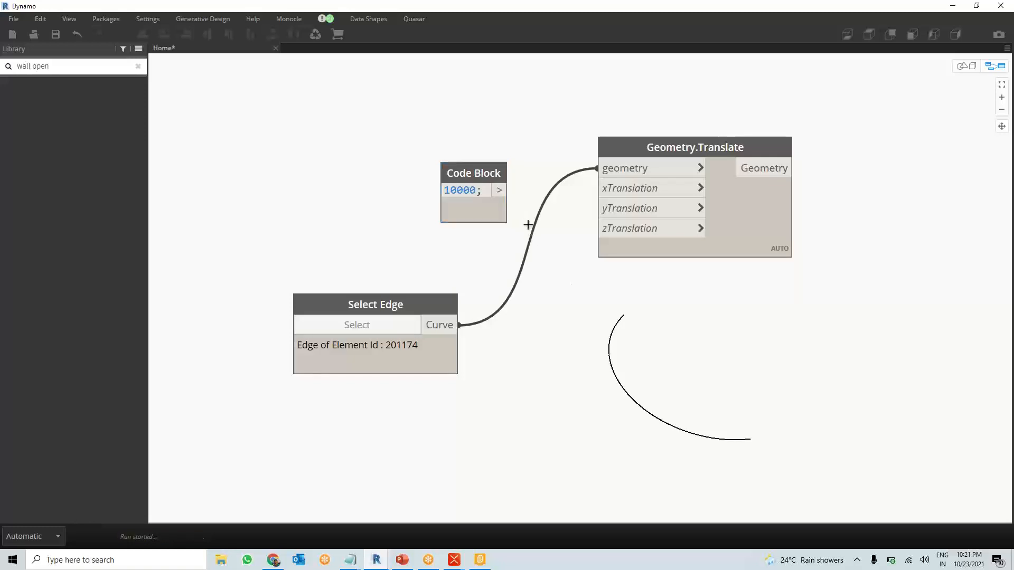
pyautogui.moveTo(506, 191); pyautogui.dragTo(619, 195)
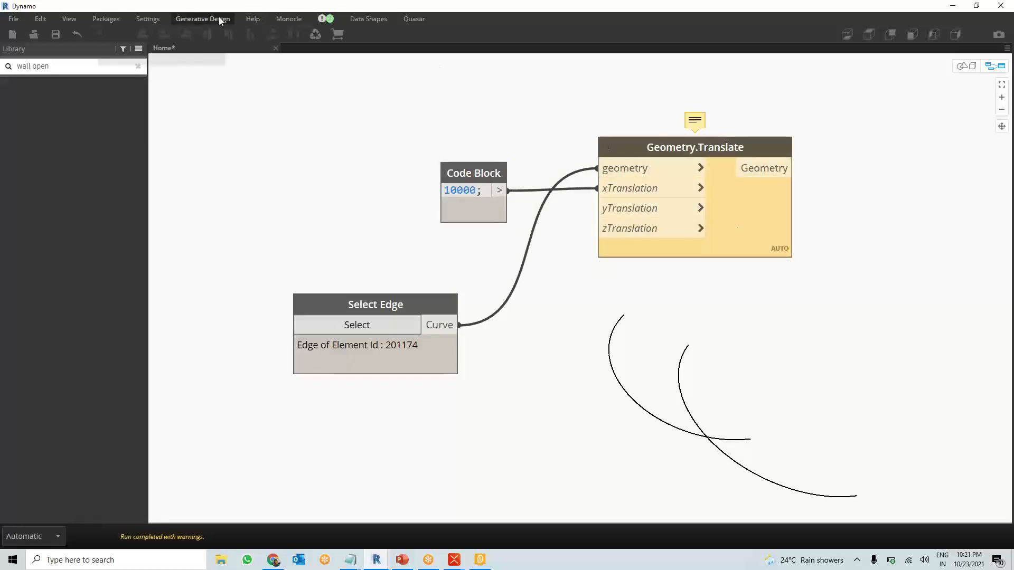
# Set the geometry working range to Large
pyautogui.click(154, 20)
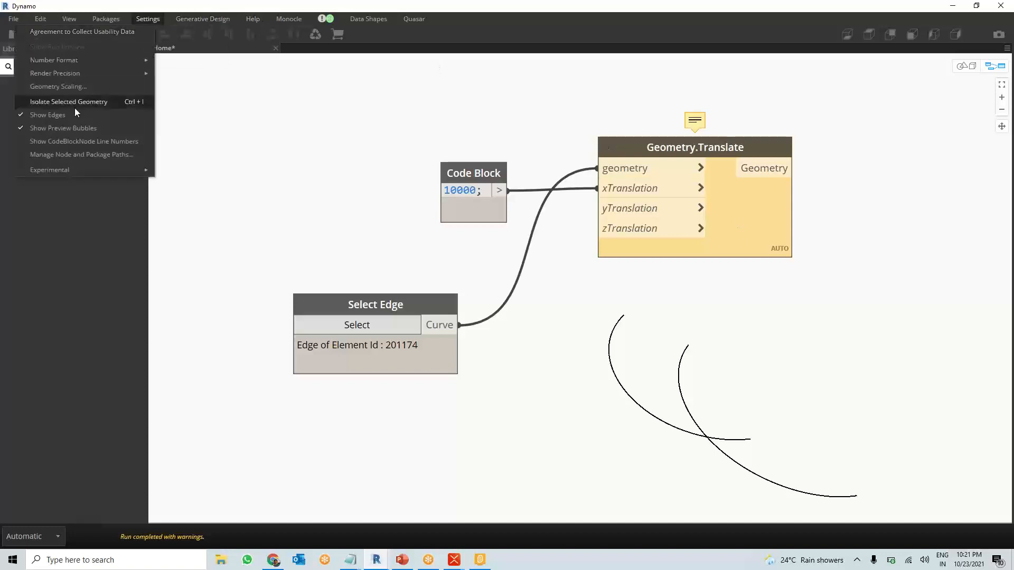
pyautogui.click(80, 87)
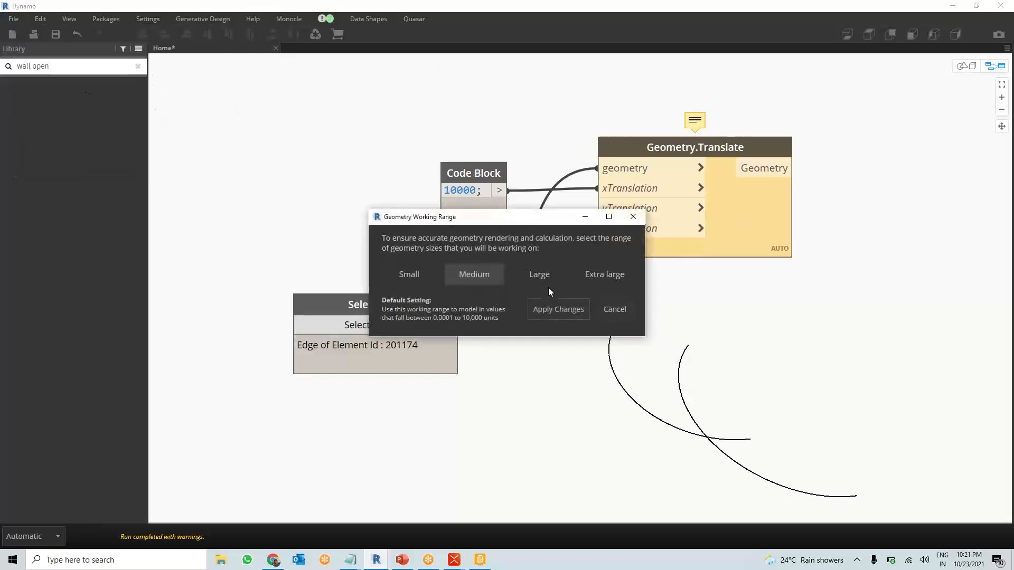
pyautogui.click(547, 280)
pyautogui.click(559, 311)
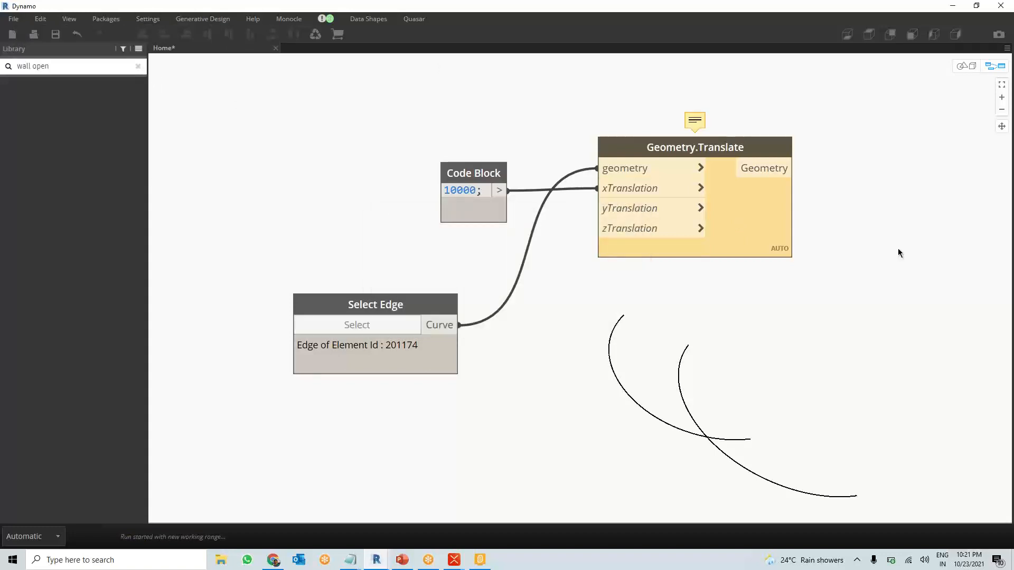
# Duplicate the Code Block and Geometry.Translate nodes together and place the copies beside the originals
pyautogui.scroll(-3, 671, 227)
pyautogui.moveTo(696, 249); pyautogui.dragTo(574, 261, button='middle')
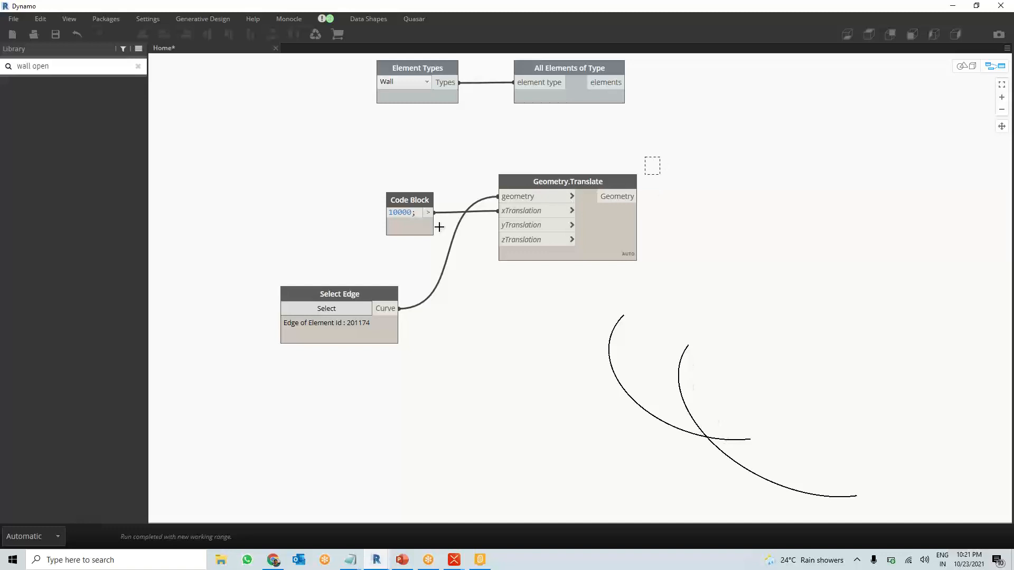
pyautogui.moveTo(440, 227); pyautogui.dragTo(365, 156)
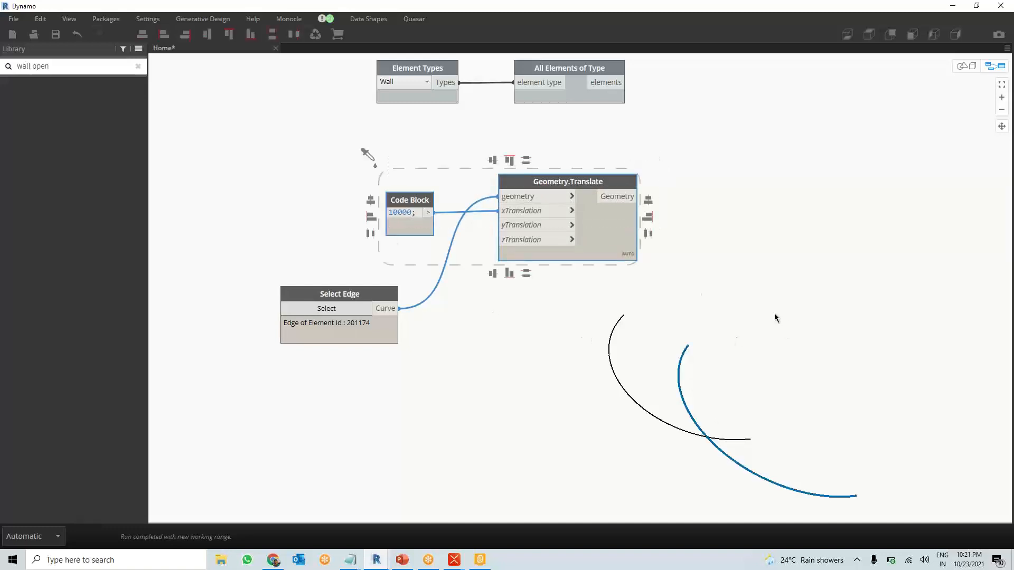
pyautogui.hotkey('ctrl', 'c')
pyautogui.hotkey('ctrl', 'v')
pyautogui.moveTo(775, 209); pyautogui.dragTo(823, 197)
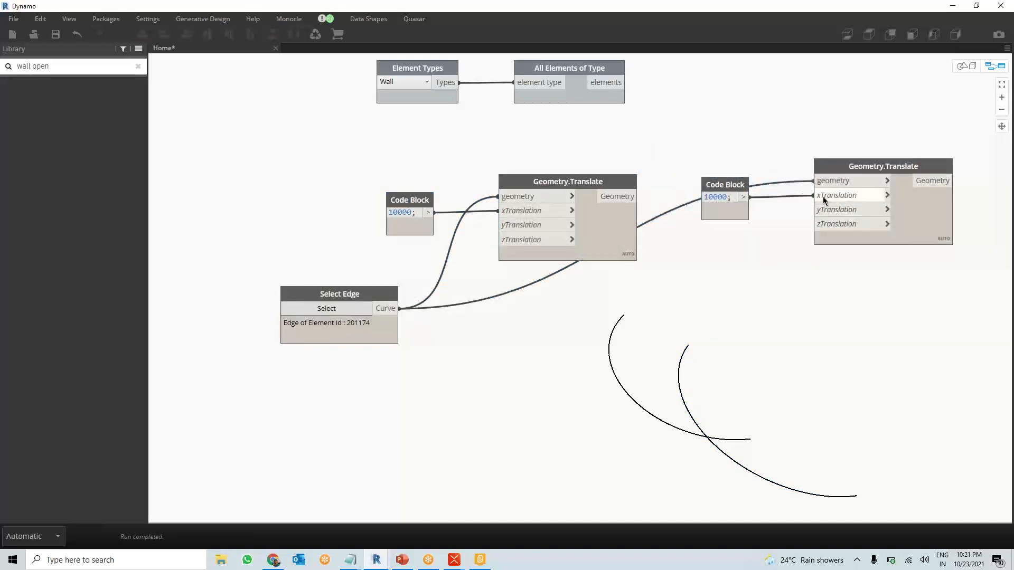
# Feed the first Translate's geometry into the copied Translate node and rewire its 10000 Code Block from xTranslation to zTranslation
pyautogui.click(815, 181)
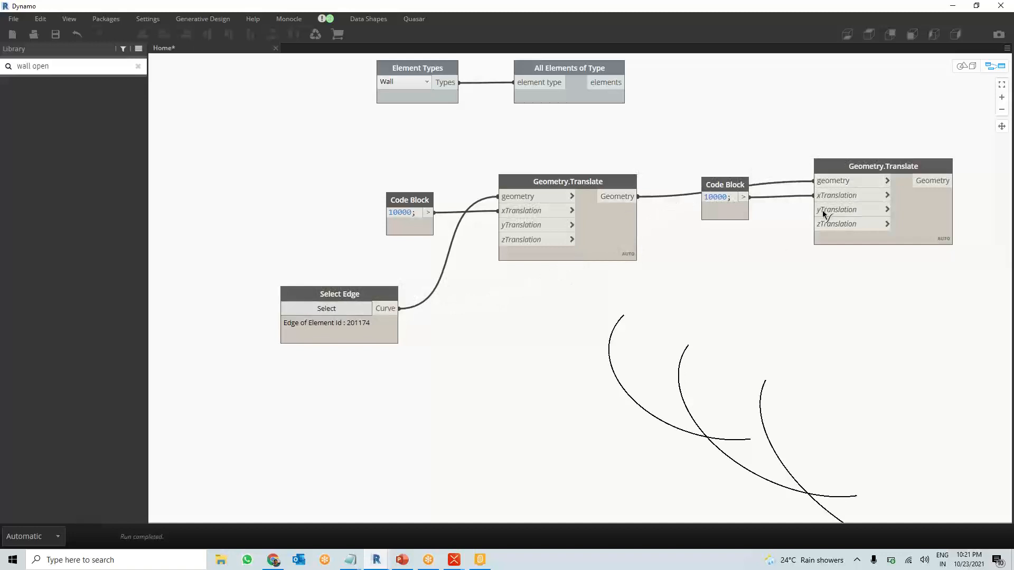
pyautogui.click(815, 195)
pyautogui.click(815, 224)
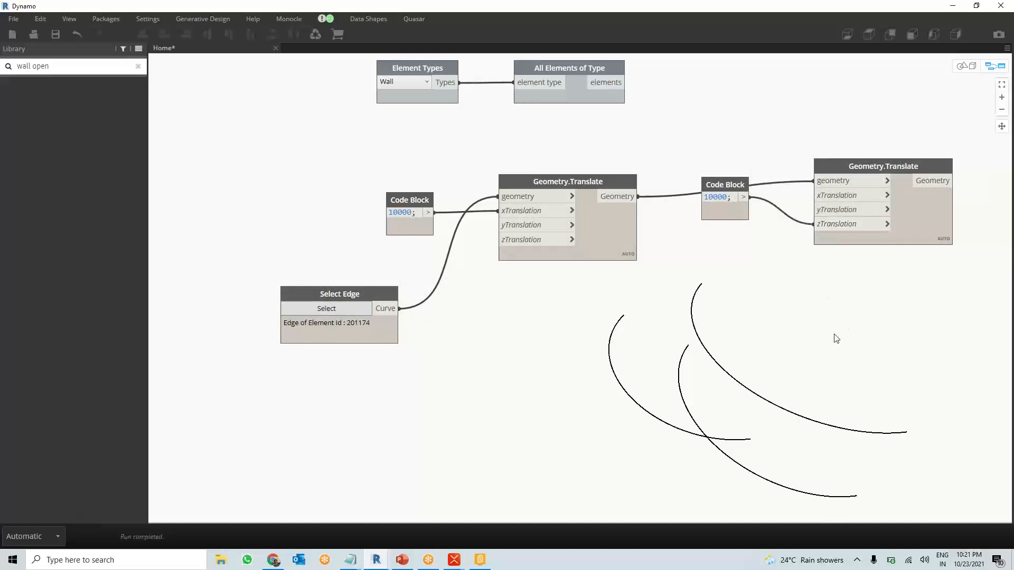
# Turn off the geometry preview of the Select Edge node
pyautogui.moveTo(833, 340); pyautogui.dragTo(694, 336, button='middle')
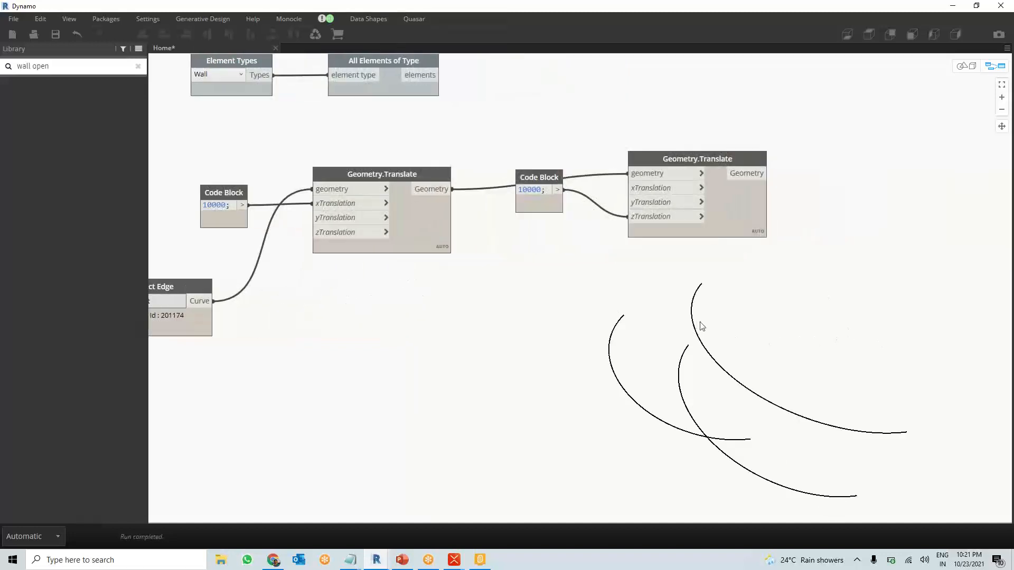
pyautogui.moveTo(508, 310); pyautogui.dragTo(574, 310, button='middle')
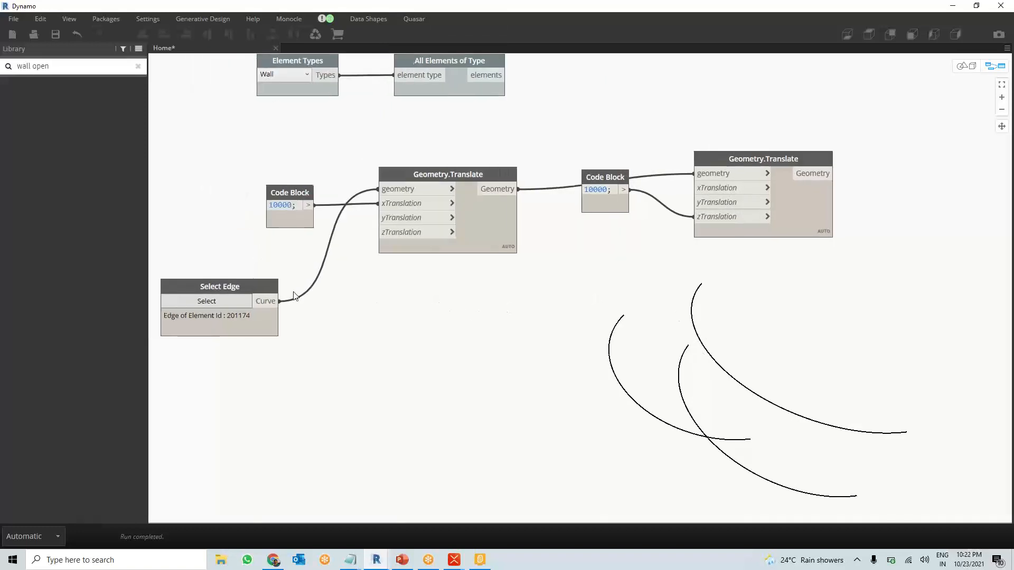
pyautogui.click(265, 325)
pyautogui.rightClick(265, 325)
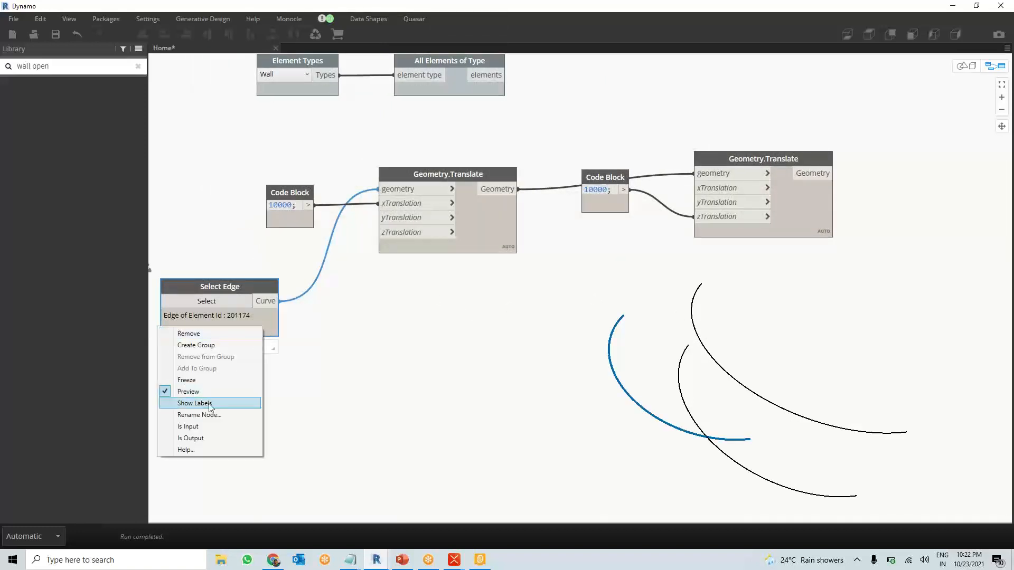
pyautogui.click(190, 390)
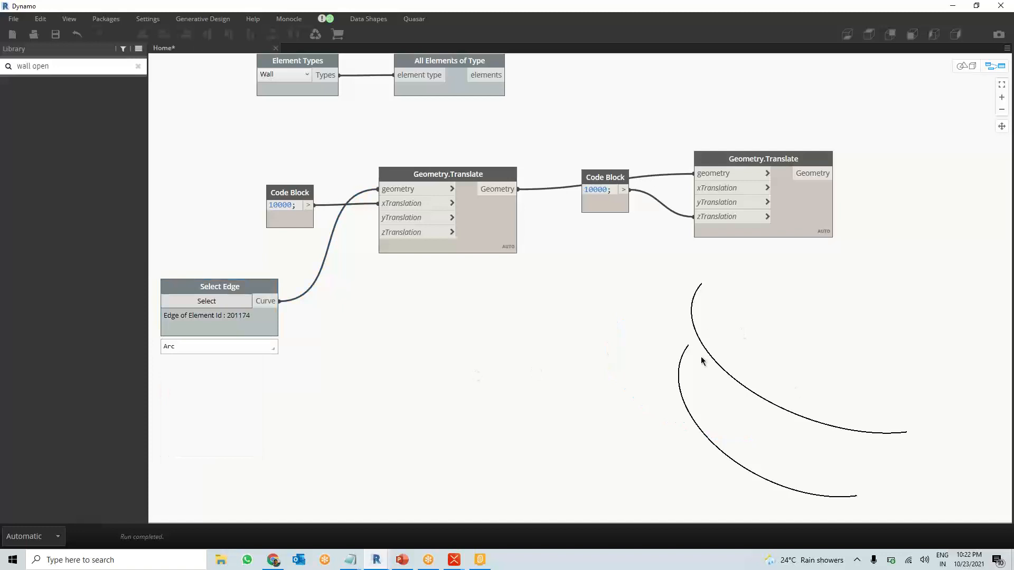
# Examine the two translated arcs in the 3D background preview, then return to the node graph
pyautogui.hotkey('ctrl', 'b')
pyautogui.scroll(-5, 689, 340)
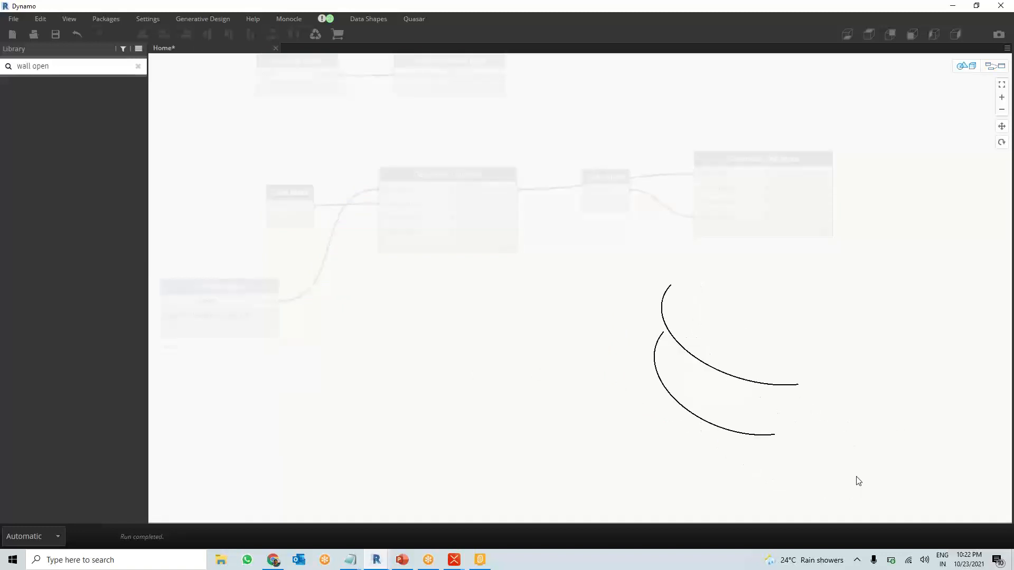
pyautogui.moveTo(800, 439)
pyautogui.mouseDown(button='right')
pyautogui.moveTo(781, 427)
pyautogui.moveTo(794, 448)
pyautogui.mouseUp(button='right')
pyautogui.hotkey('ctrl', 'b')
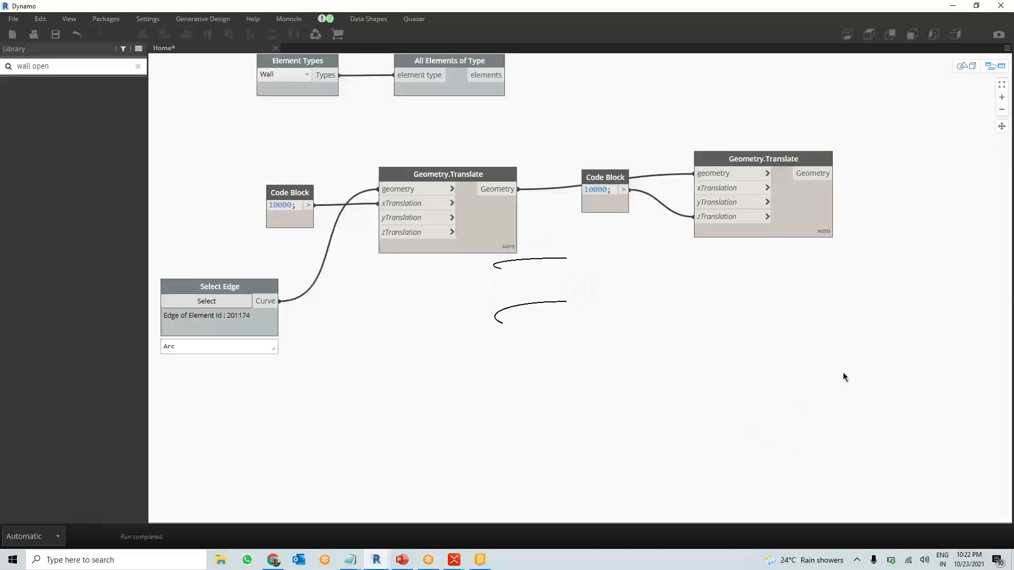
# Add a Surface.ByLoft (crossSections) node after the second Geometry.Translate and connect that node's Geometry output to crossSections
pyautogui.moveTo(598, 399); pyautogui.dragTo(486, 412, button='middle')
pyautogui.rightClick(760, 190)
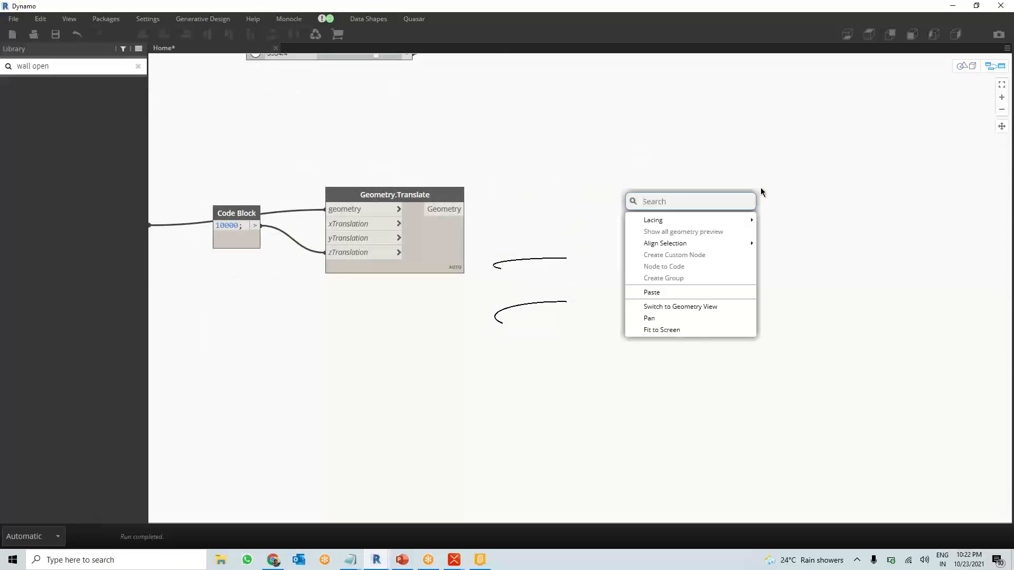
pyautogui.write('s')
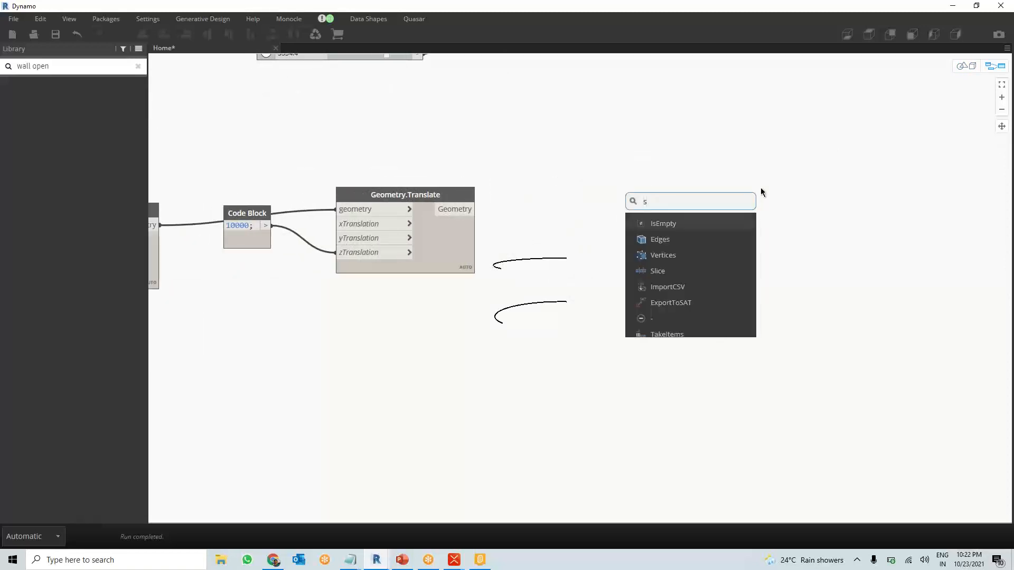
pyautogui.write('ur')
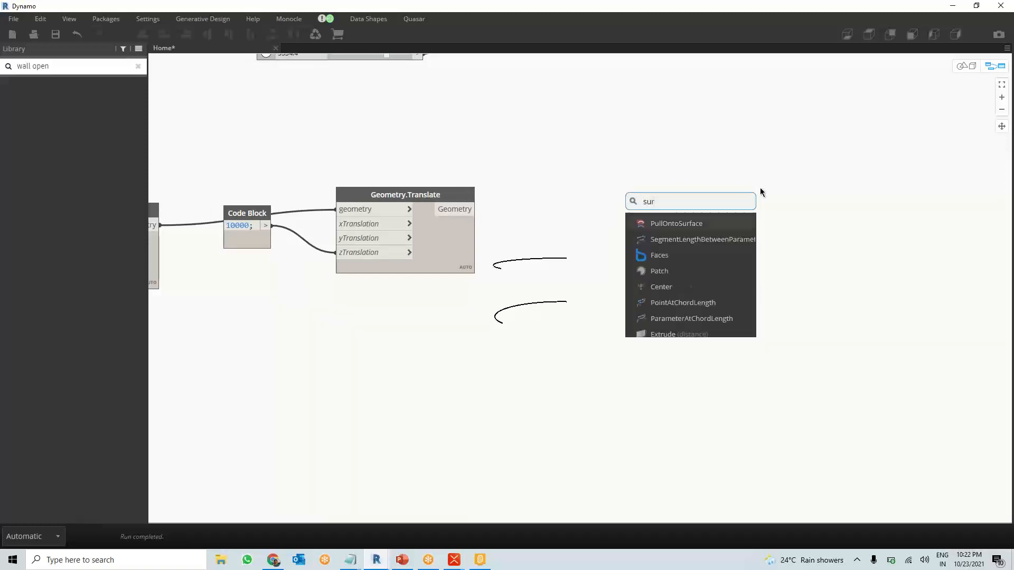
pyautogui.write('face.')
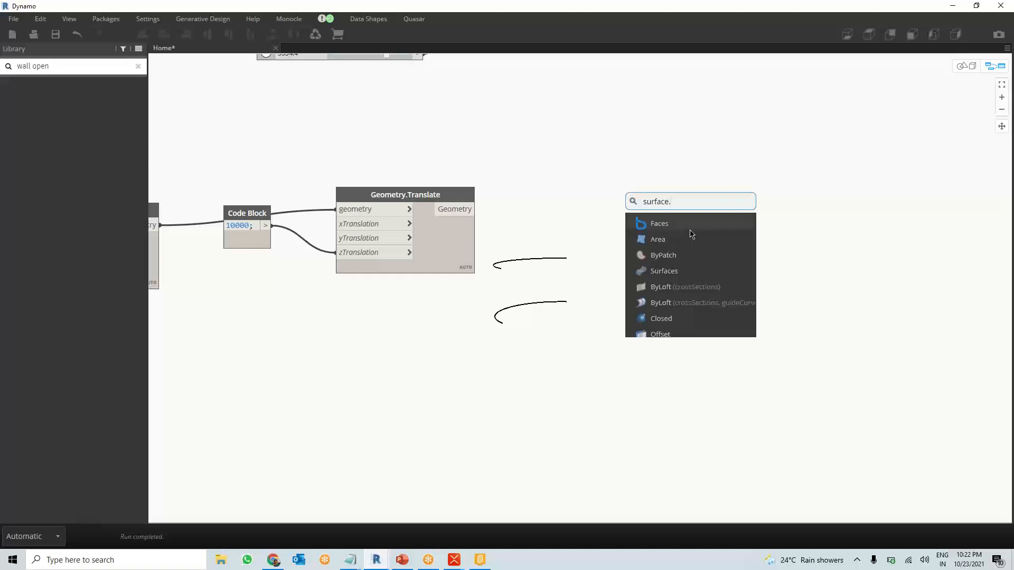
pyautogui.write('by')
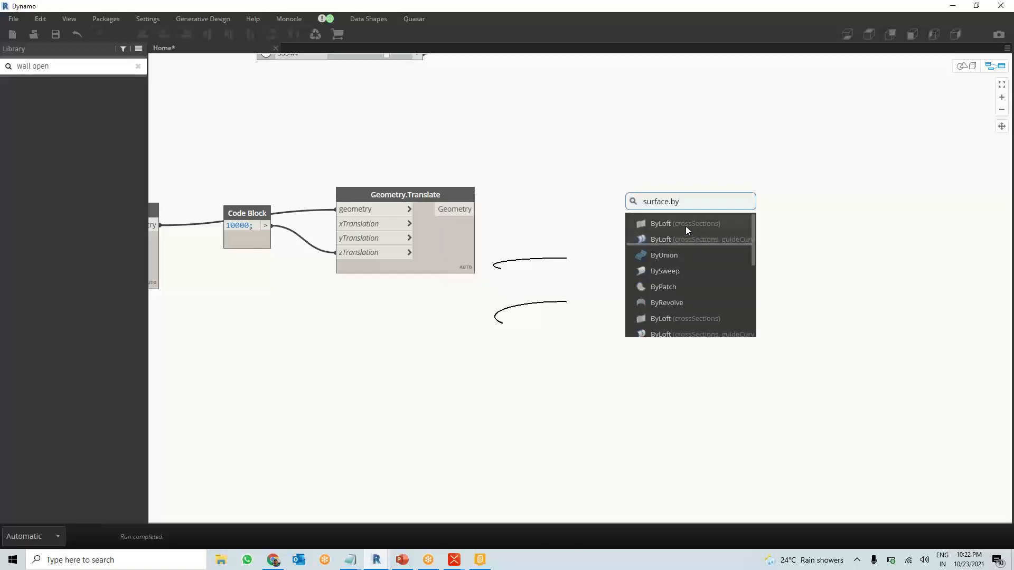
pyautogui.click(687, 224)
pyautogui.moveTo(701, 235); pyautogui.dragTo(827, 203)
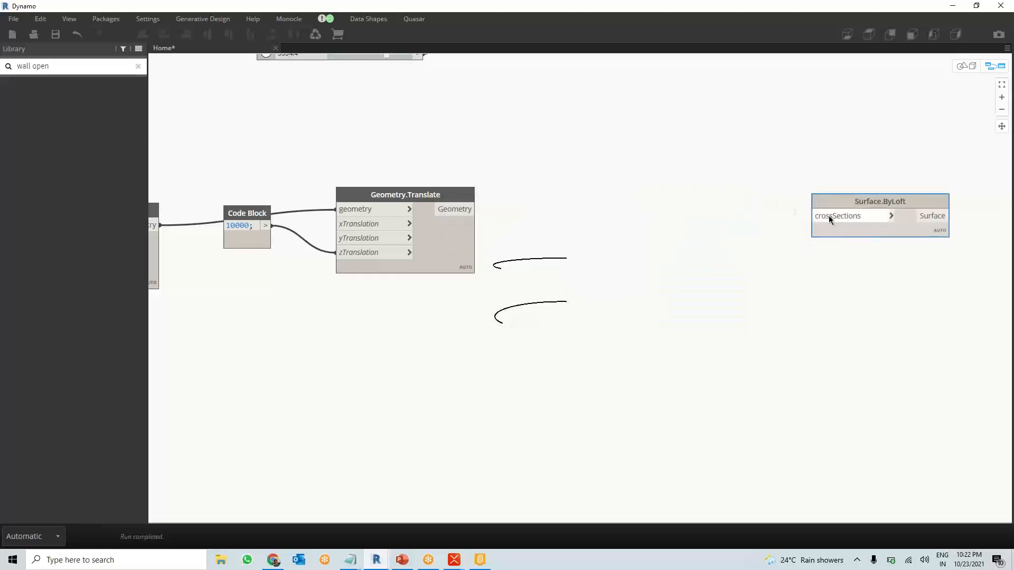
pyautogui.moveTo(470, 209); pyautogui.dragTo(811, 216)
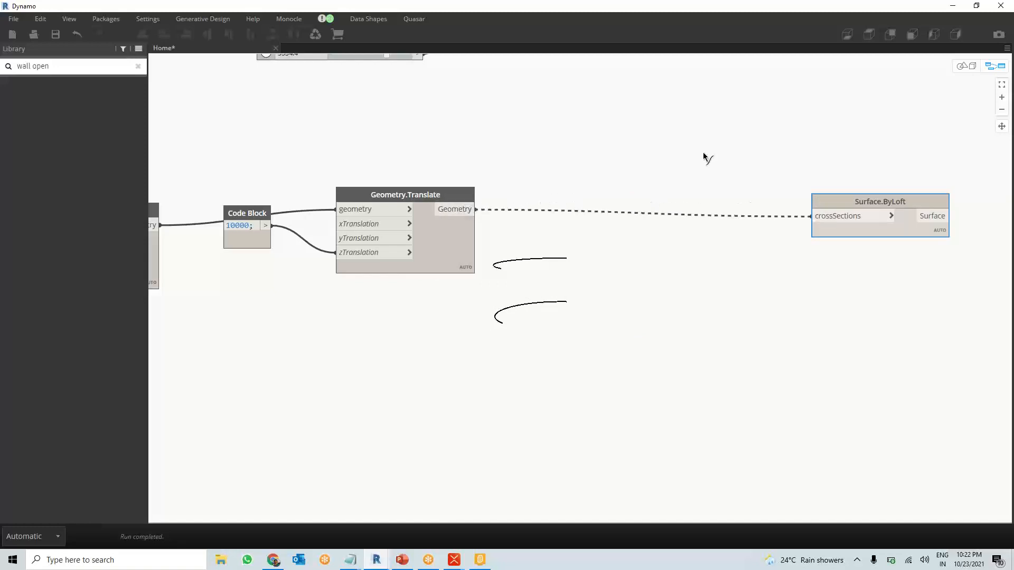
# Add a List Create node and place it between the second Geometry.Translate and Surface.ByLoft nodes
pyautogui.moveTo(642, 290); pyautogui.dragTo(736, 291, button='middle')
pyautogui.scroll(-2, 736, 289)
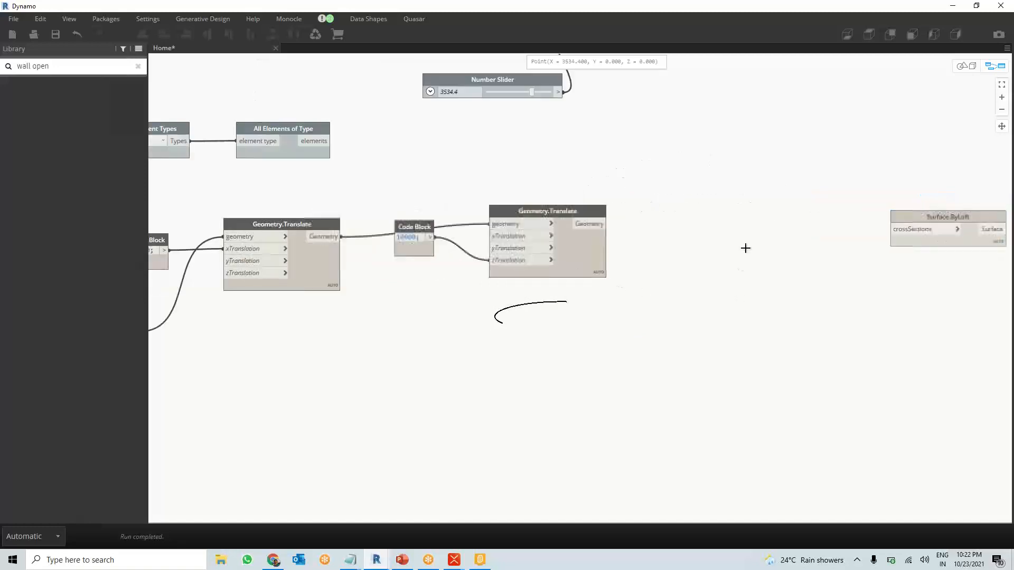
pyautogui.rightClick(745, 249)
pyautogui.write('li')
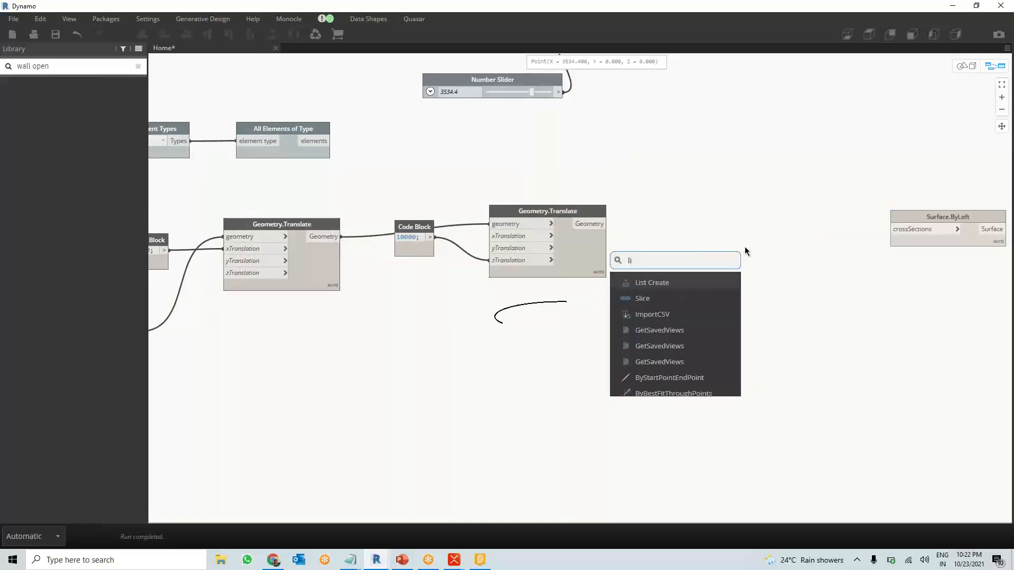
pyautogui.write('st.')
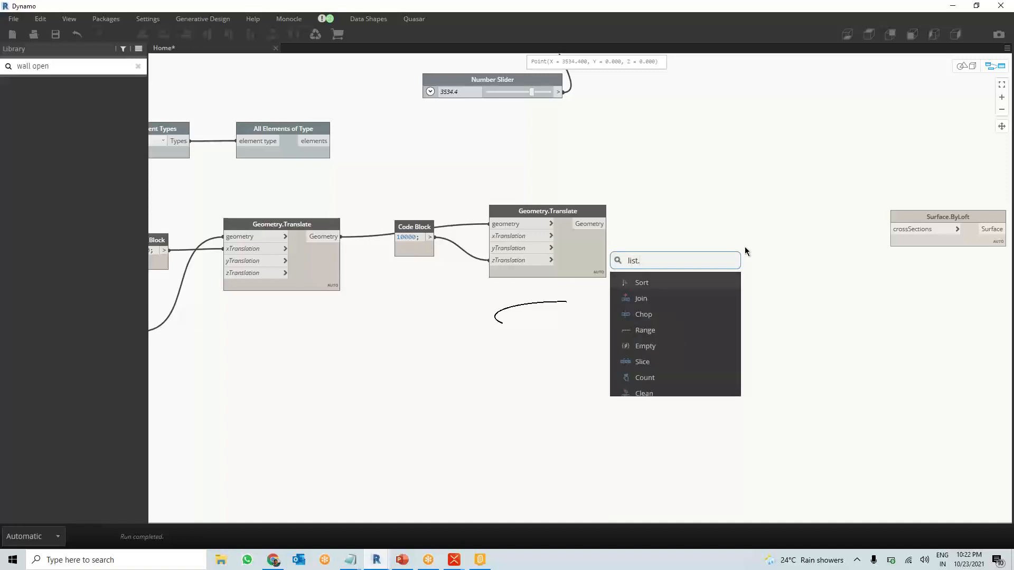
pyautogui.write('create')
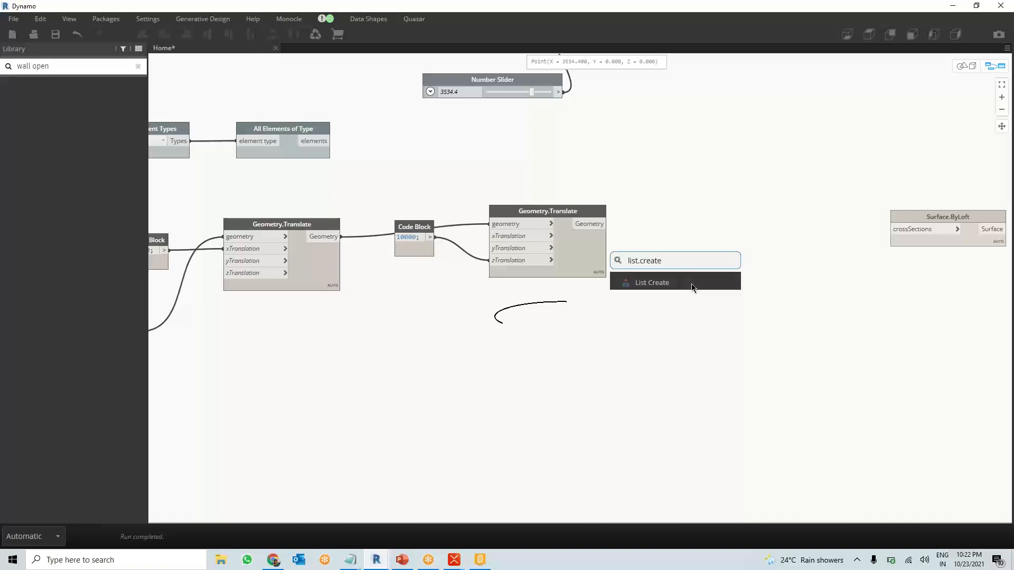
pyautogui.click(692, 285)
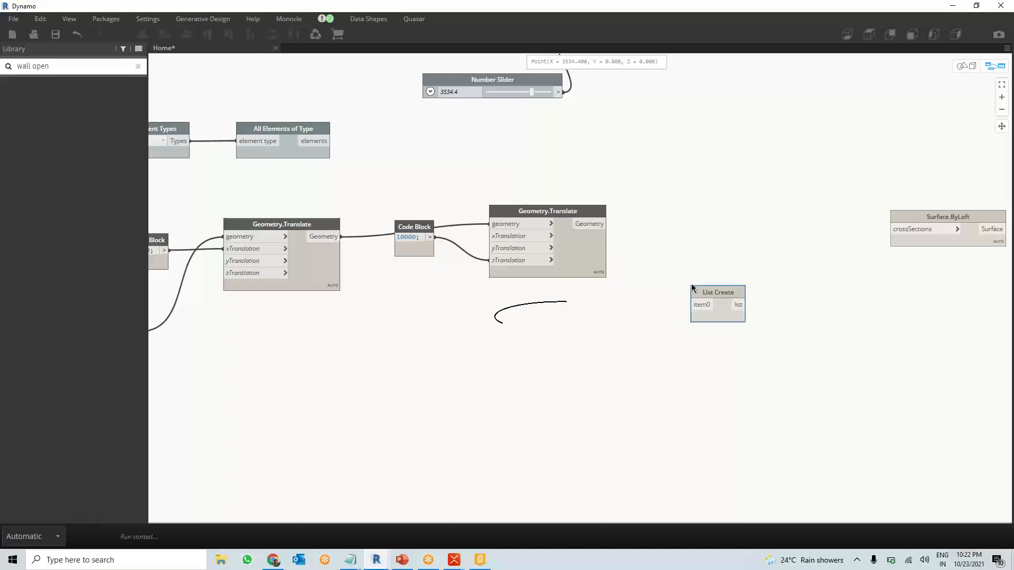
pyautogui.moveTo(693, 286); pyautogui.dragTo(723, 253)
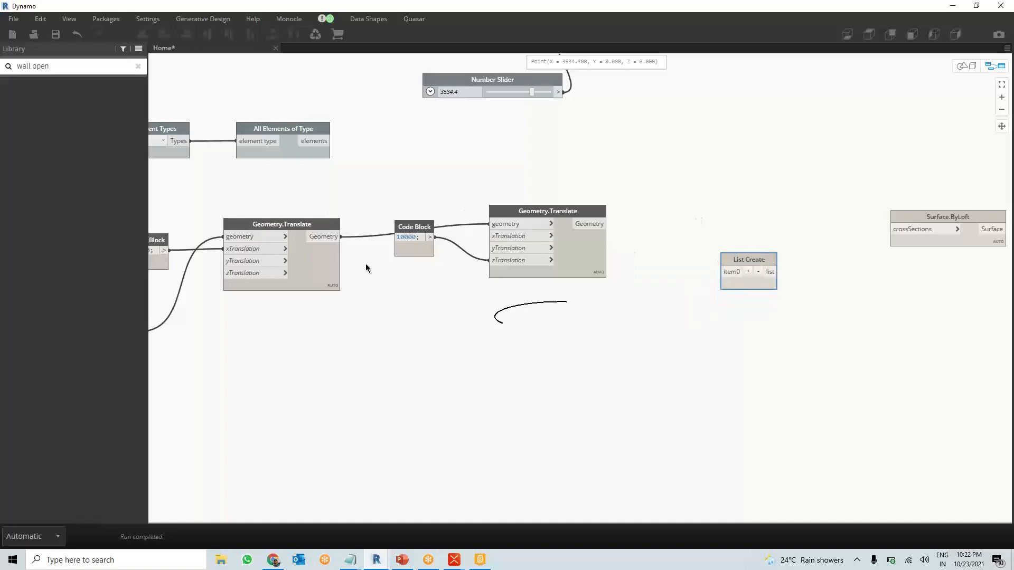
# Move the second Geometry.Translate node above its Code Block and select the Translate nodes in turn to highlight their arcs
pyautogui.moveTo(571, 268); pyautogui.dragTo(526, 227)
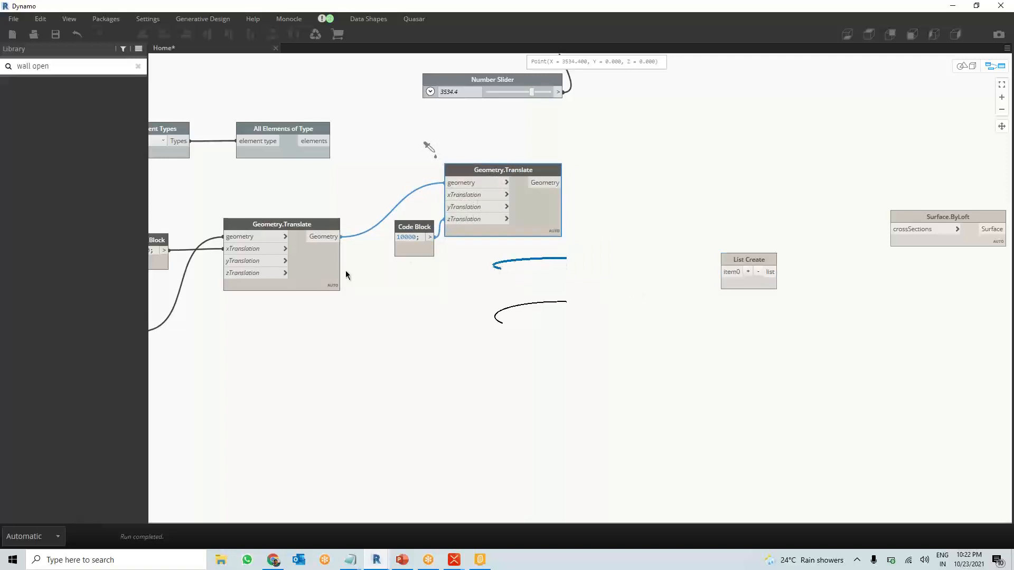
pyautogui.click(321, 277)
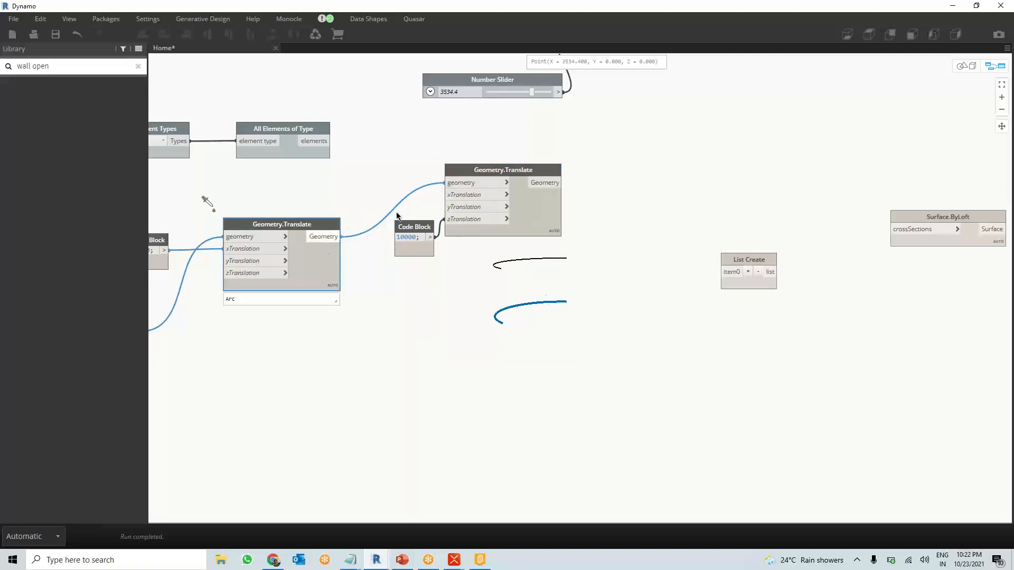
pyautogui.moveTo(517, 199)
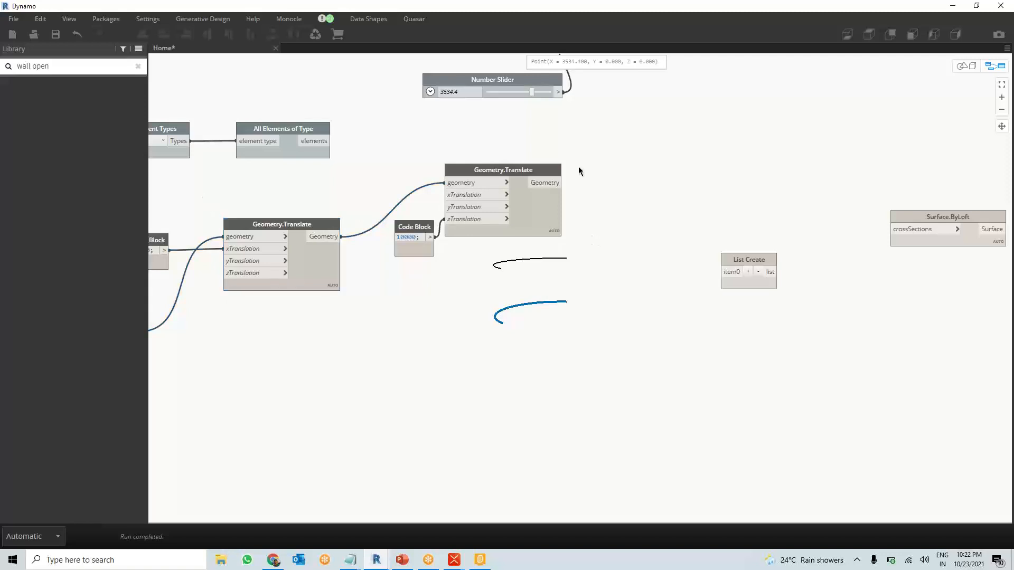
pyautogui.moveTo(578, 166); pyautogui.dragTo(421, 267)
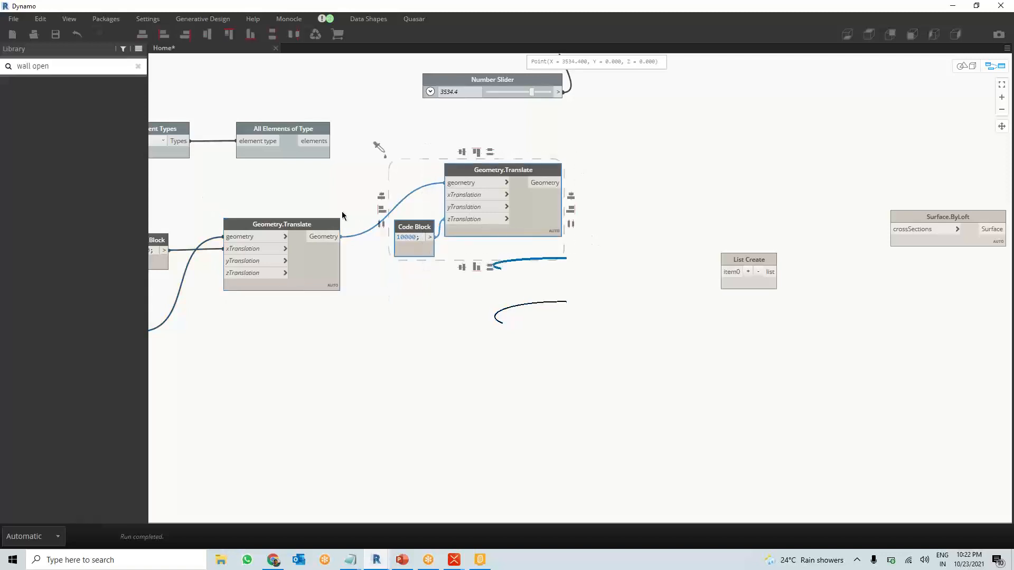
pyautogui.moveTo(334, 200); pyautogui.dragTo(325, 233)
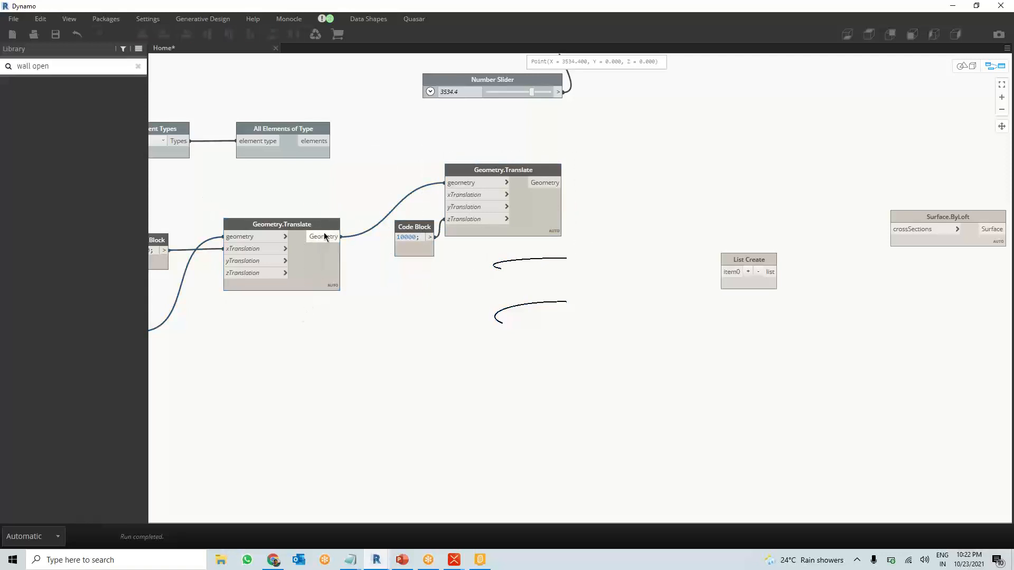
# Try feeding each Geometry.Translate output in turn directly into the crossSections input of Surface.ByLoft
pyautogui.click(325, 233)
pyautogui.click(890, 231)
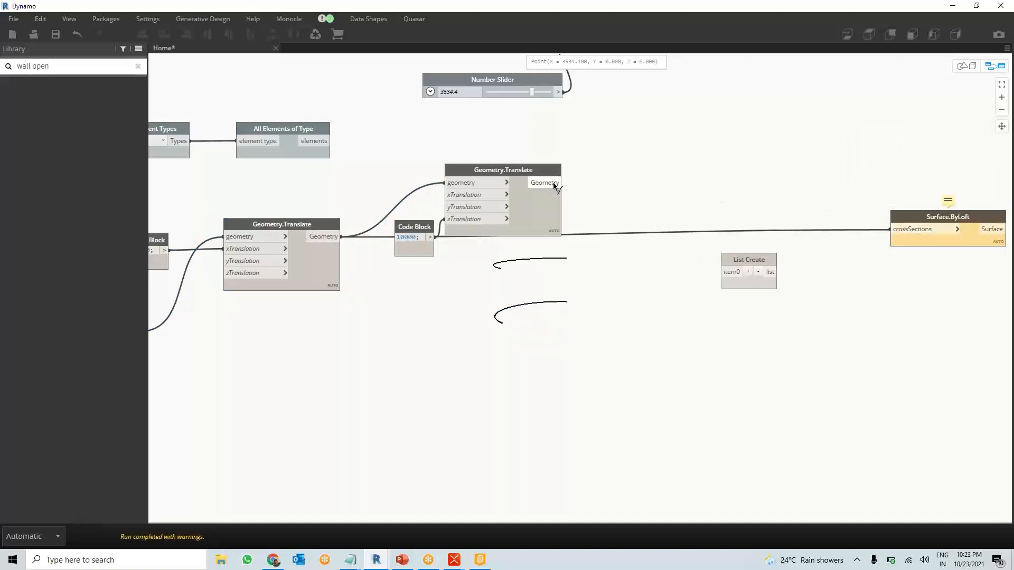
pyautogui.click(563, 183)
pyautogui.click(890, 231)
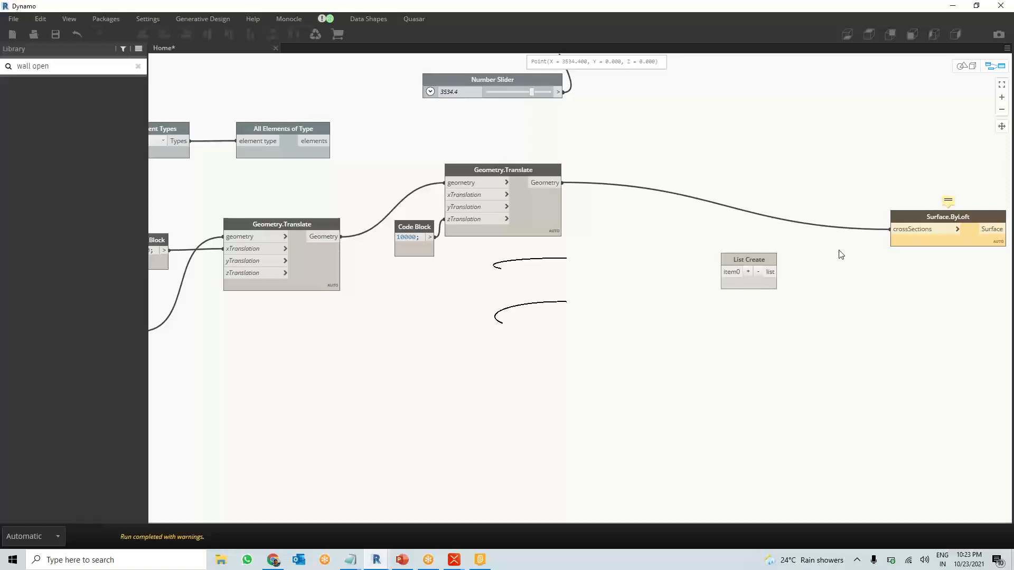
# Add a second input to List Create, then connect the first Translate's Geometry to item0 and the second's to item1
pyautogui.click(749, 272)
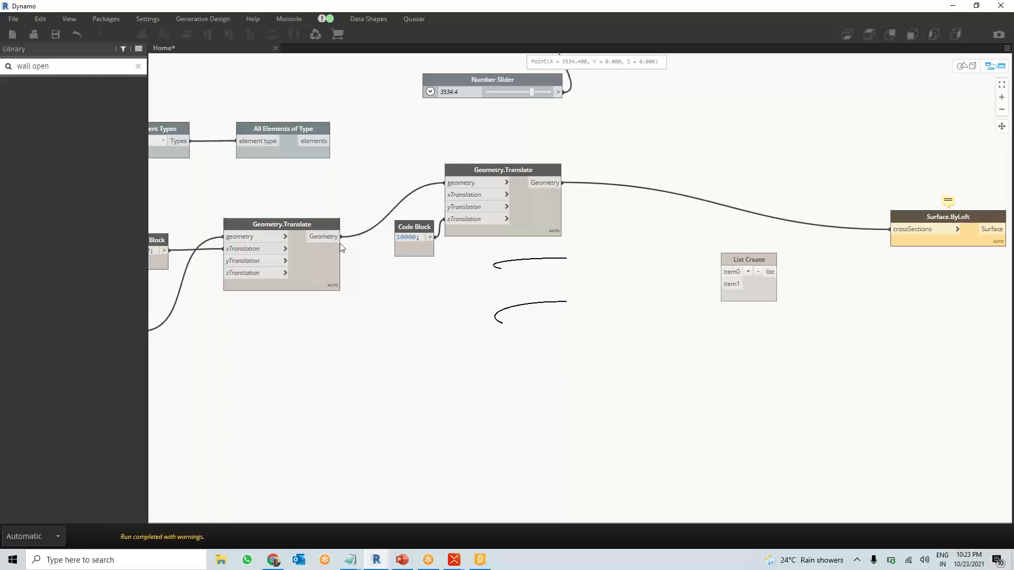
pyautogui.moveTo(341, 237); pyautogui.dragTo(722, 272)
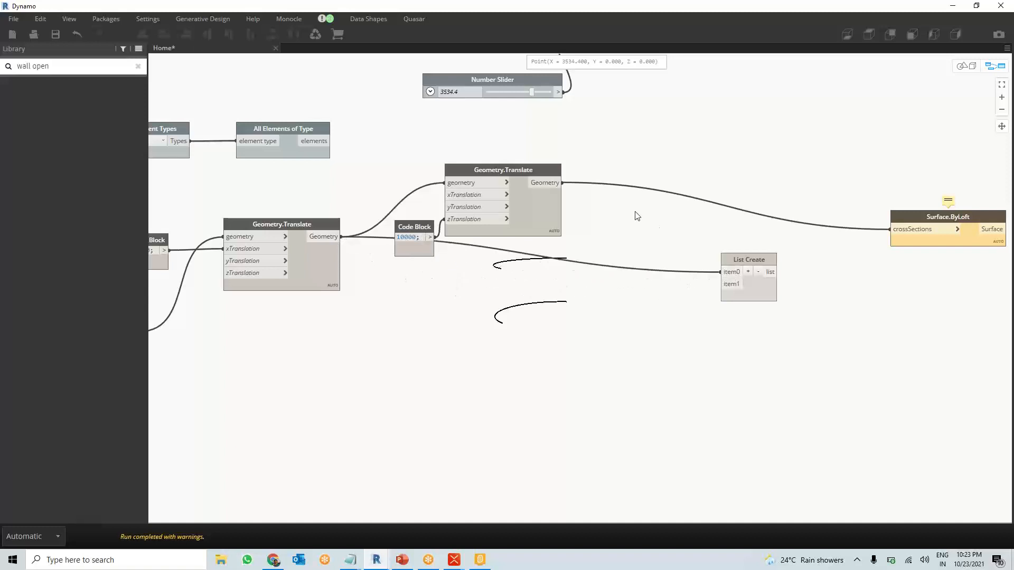
pyautogui.moveTo(562, 183); pyautogui.dragTo(718, 291)
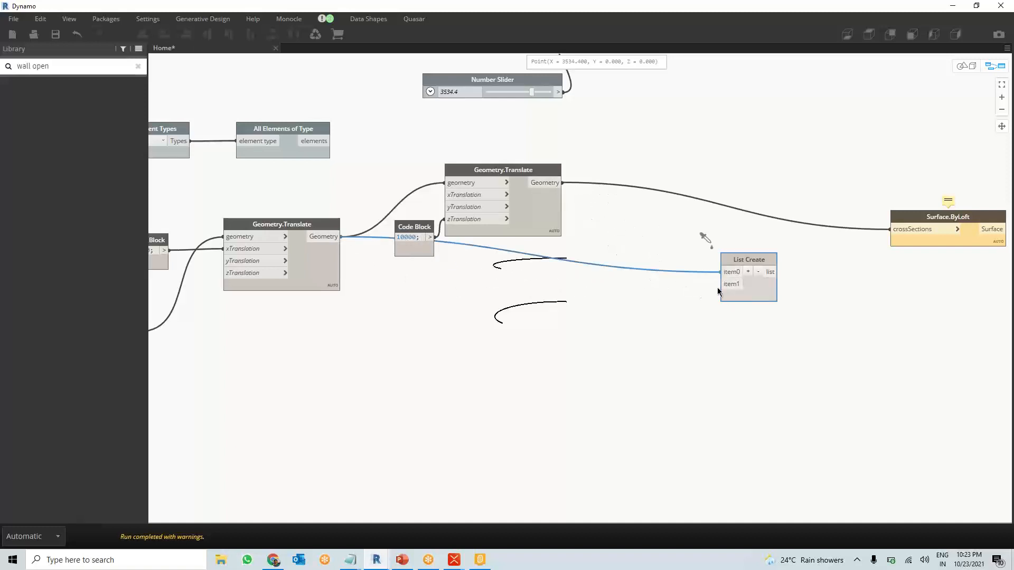
pyautogui.moveTo(562, 183); pyautogui.dragTo(717, 291)
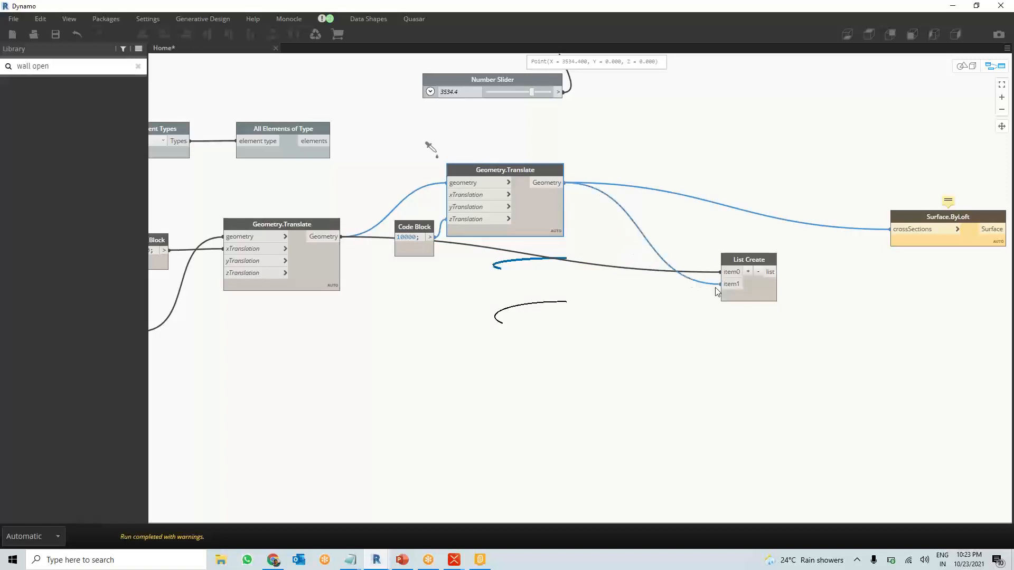
# Connect the list output of List Create to the crossSections input of Surface.ByLoft and dismiss the low-battery notice
pyautogui.click(752, 292)
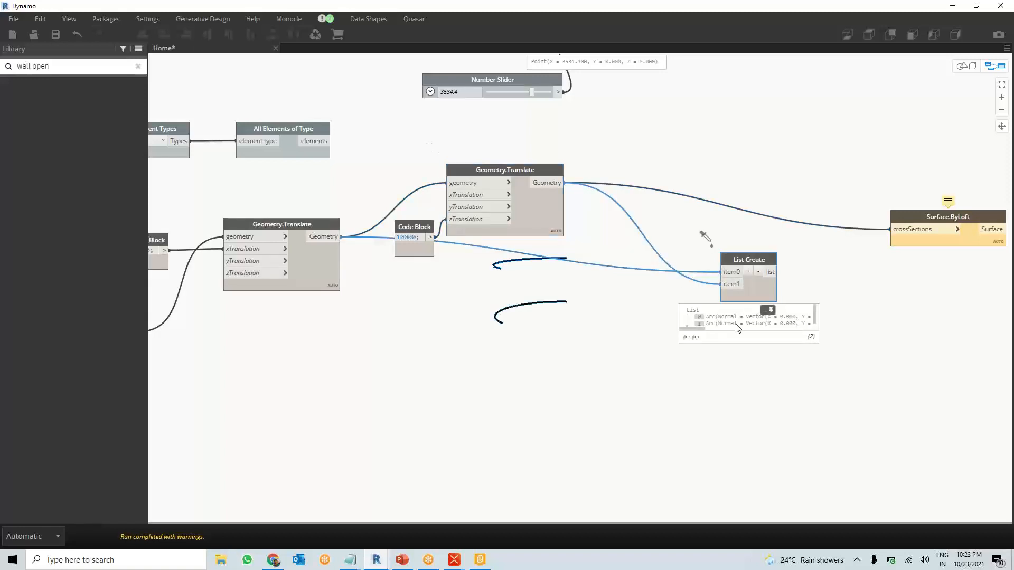
pyautogui.moveTo(774, 273); pyautogui.dragTo(888, 238)
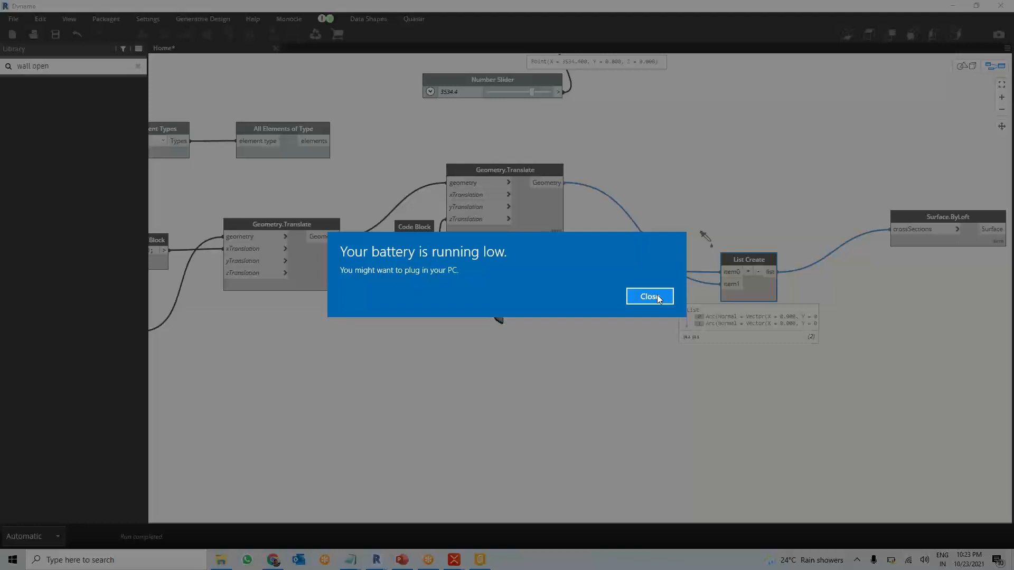
pyautogui.click(649, 297)
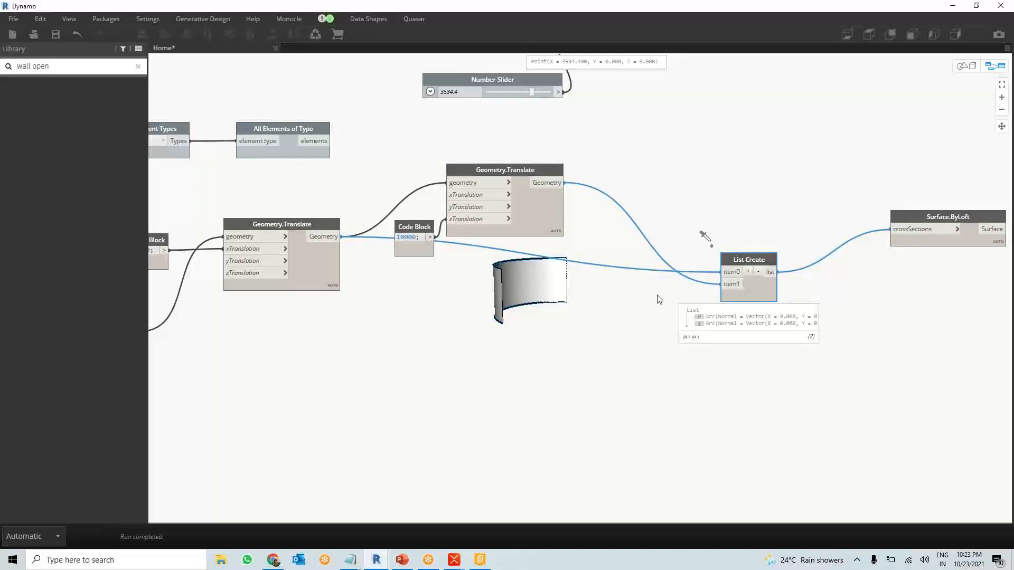
# Examine the lofted surface from several angles in the 3D background preview, then return to the node graph
pyautogui.scroll(1, 891, 308)
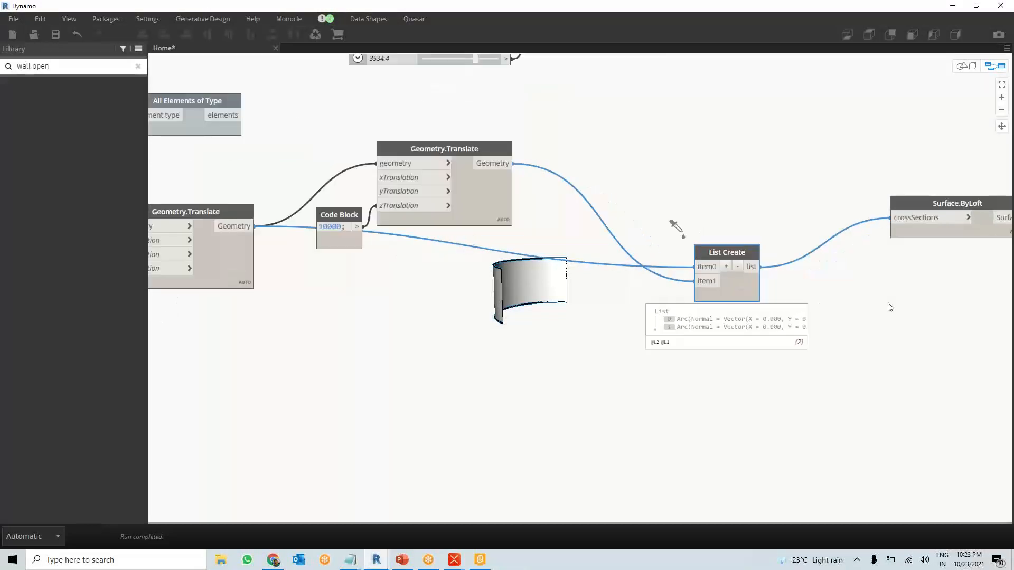
pyautogui.moveTo(890, 308); pyautogui.dragTo(719, 340, button='middle')
pyautogui.hotkey('ctrl', 'b')
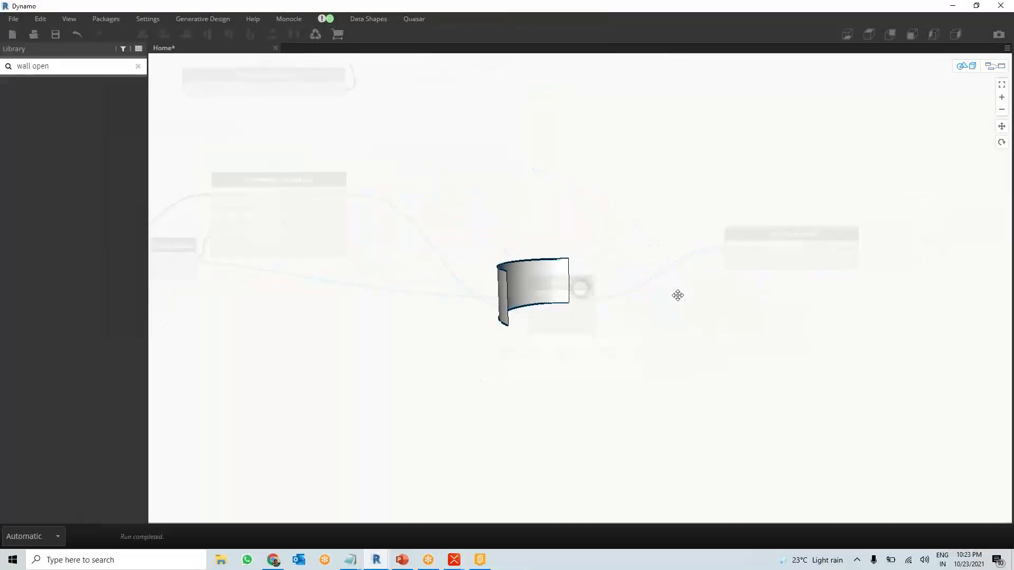
pyautogui.moveTo(678, 295); pyautogui.dragTo(679, 308, button='right')
pyautogui.hotkey('ctrl', 'b')
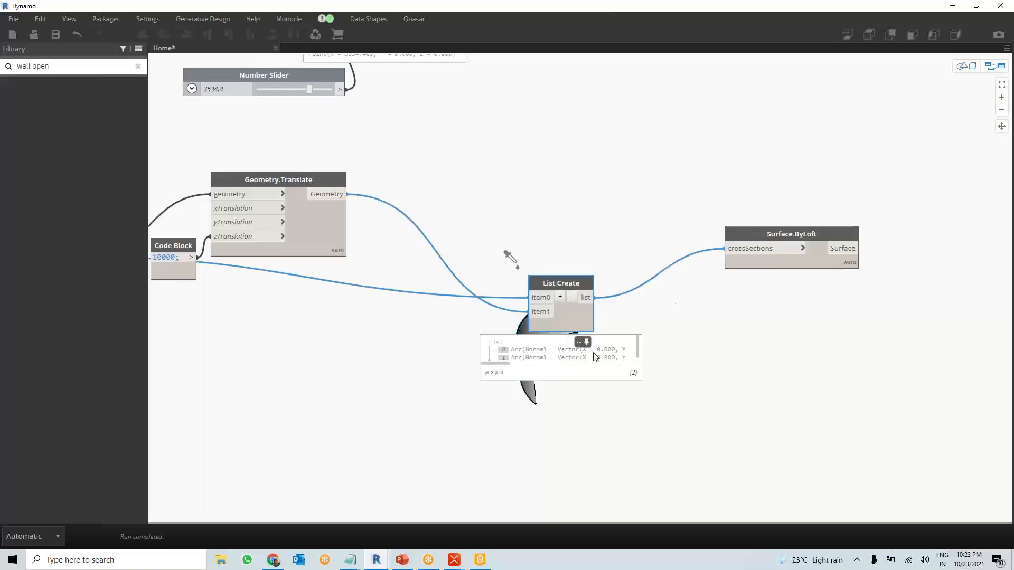
pyautogui.moveTo(721, 379); pyautogui.dragTo(651, 296, button='middle')
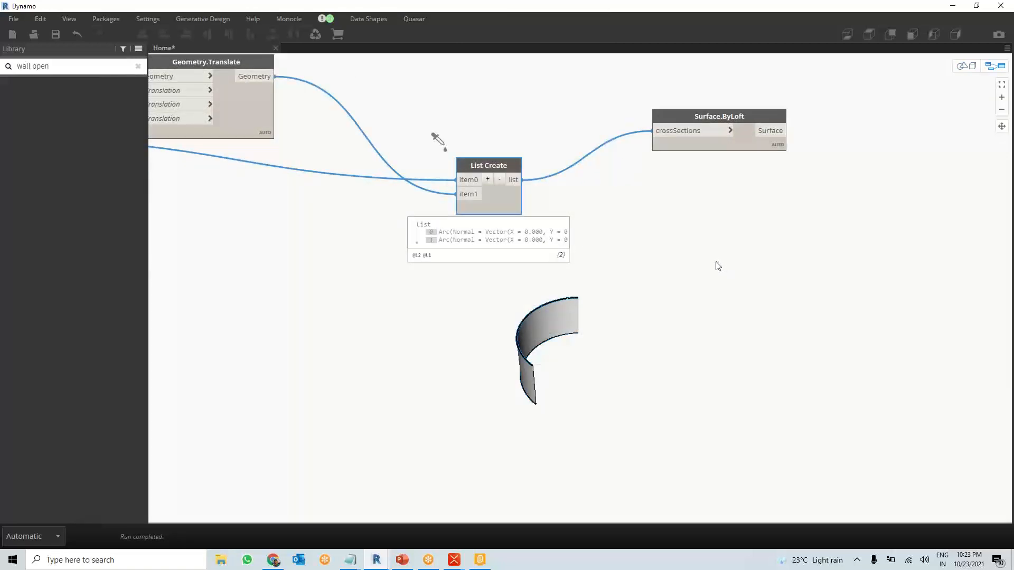
pyautogui.hotkey('ctrl', 'b')
pyautogui.moveTo(667, 296); pyautogui.dragTo(679, 290, button='right')
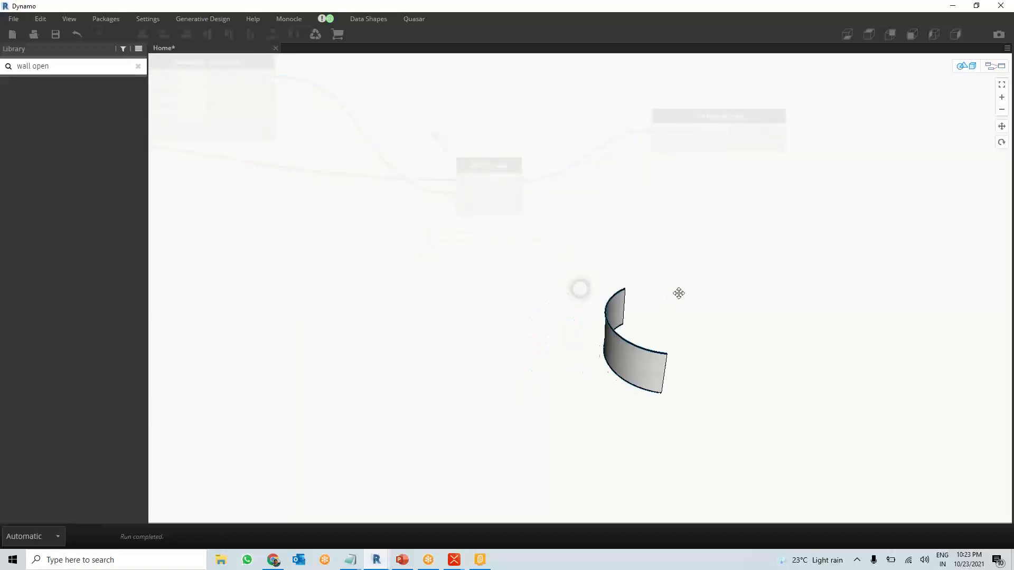
pyautogui.hotkey('ctrl', 'b')
pyautogui.moveTo(713, 255); pyautogui.dragTo(529, 229, button='middle')
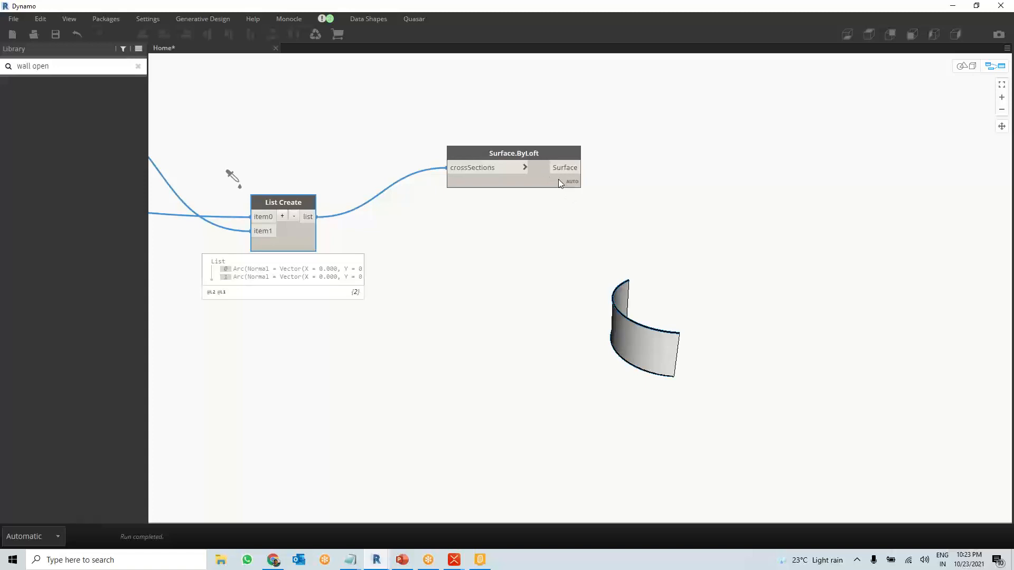
# Select the Surface.ByLoft node to highlight its surface and move the node closer to List Create
pyautogui.click(526, 182)
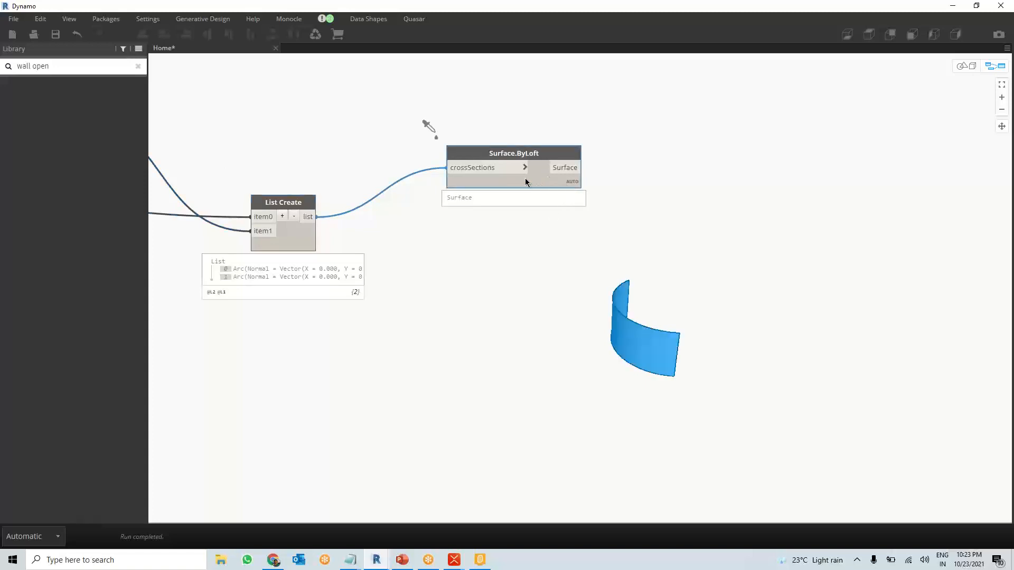
pyautogui.moveTo(525, 179); pyautogui.dragTo(468, 154)
pyautogui.scroll(3, 514, 147)
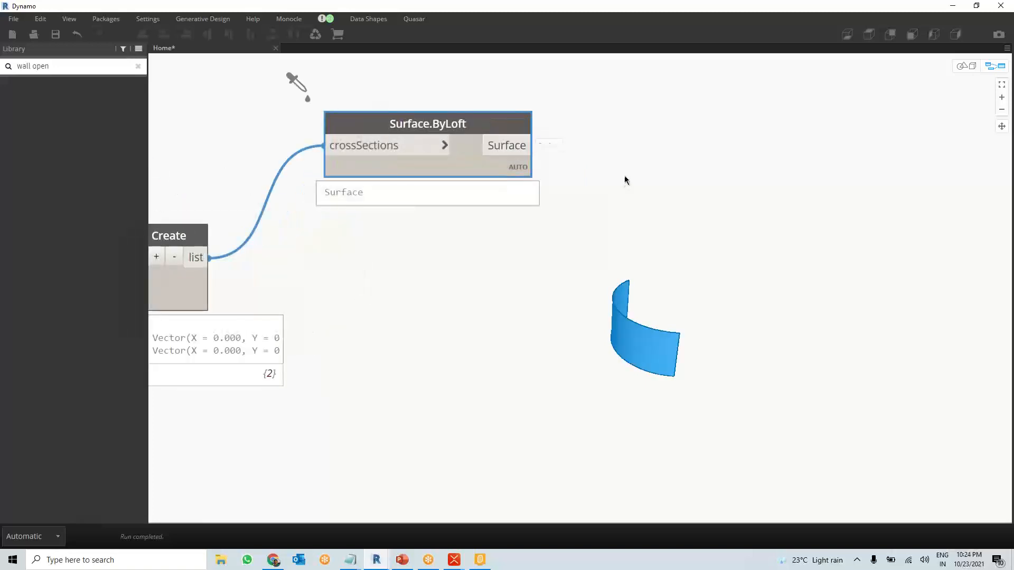
pyautogui.scroll(2, 597, 184)
pyautogui.scroll(-3, 600, 127)
pyautogui.click(644, 122)
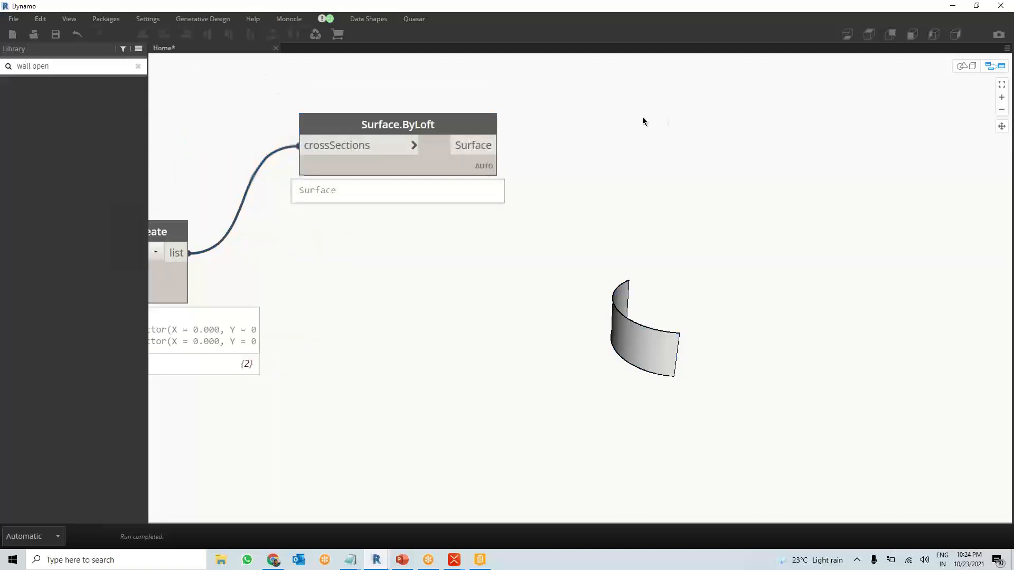
# Add a Surface.GetIsoline node after Surface.ByLoft and connect the Surface output to its surface input
pyautogui.doubleClick(665, 118)
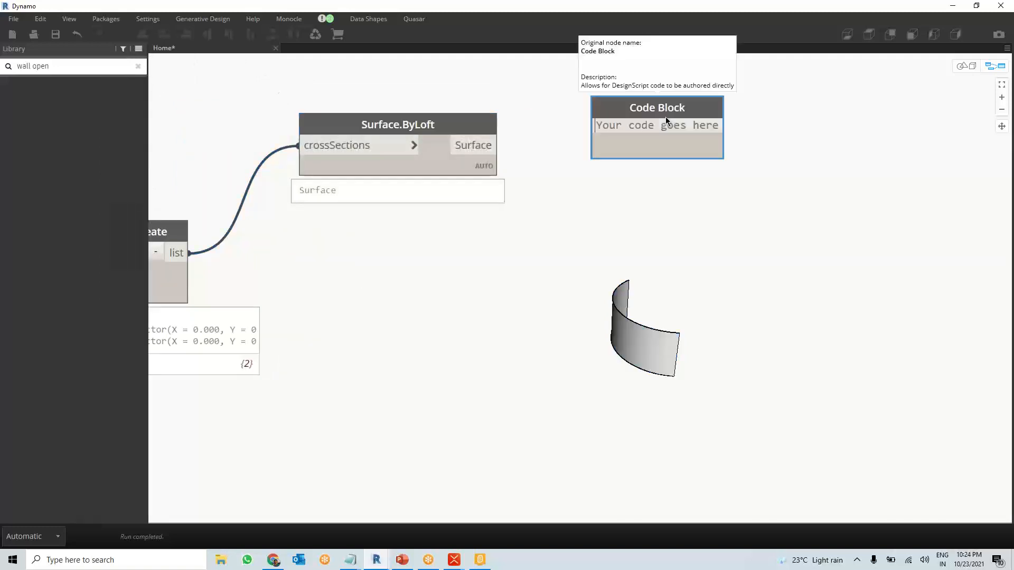
pyautogui.click(740, 180)
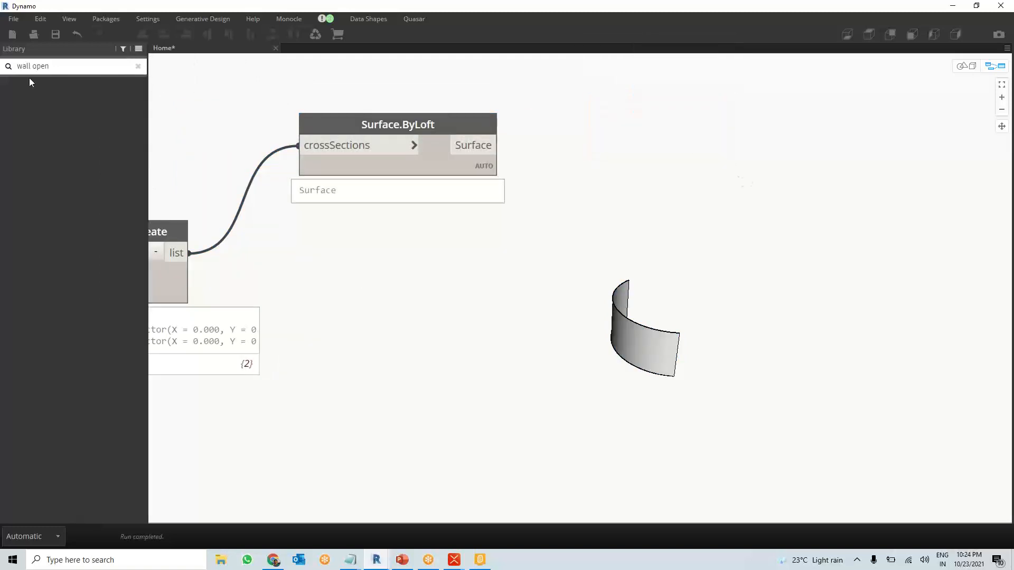
pyautogui.click(5, 70)
pyautogui.write('getis')
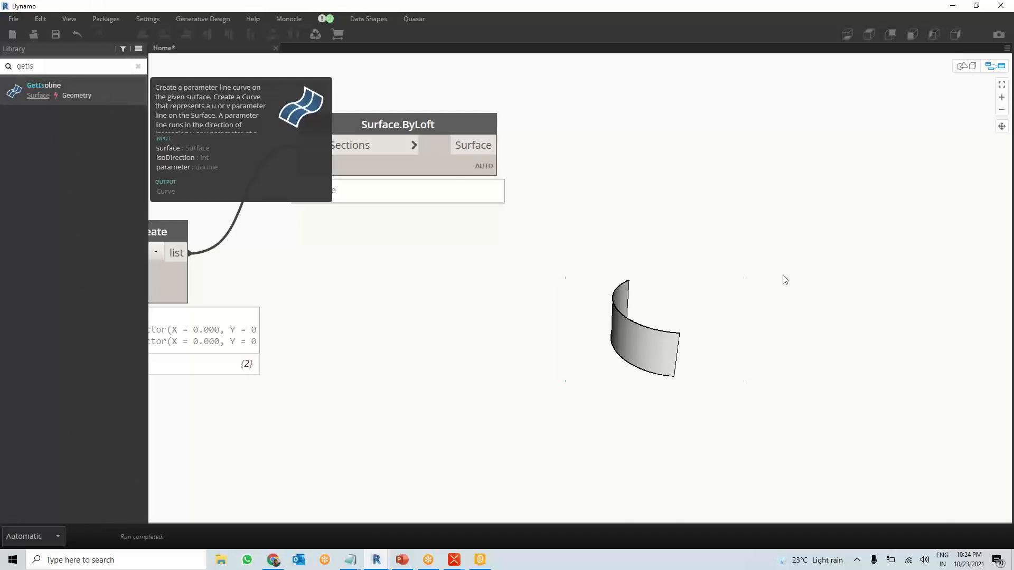
pyautogui.click(104, 104)
pyautogui.moveTo(498, 145); pyautogui.dragTo(826, 156)
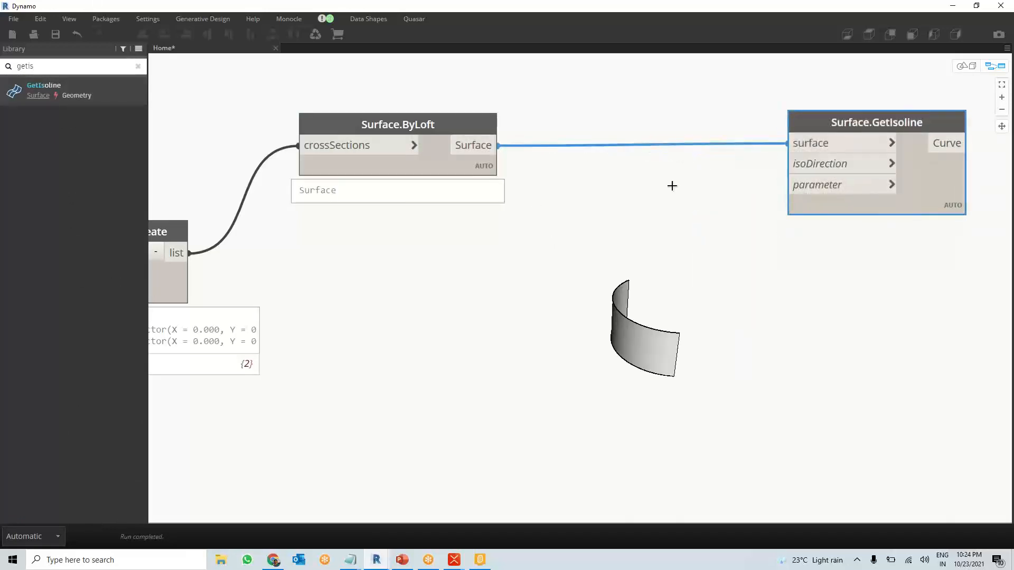
# Create a Code Block with the value 0 and connect it to the isoDirection input of Surface.GetIsoline
pyautogui.doubleClick(670, 185)
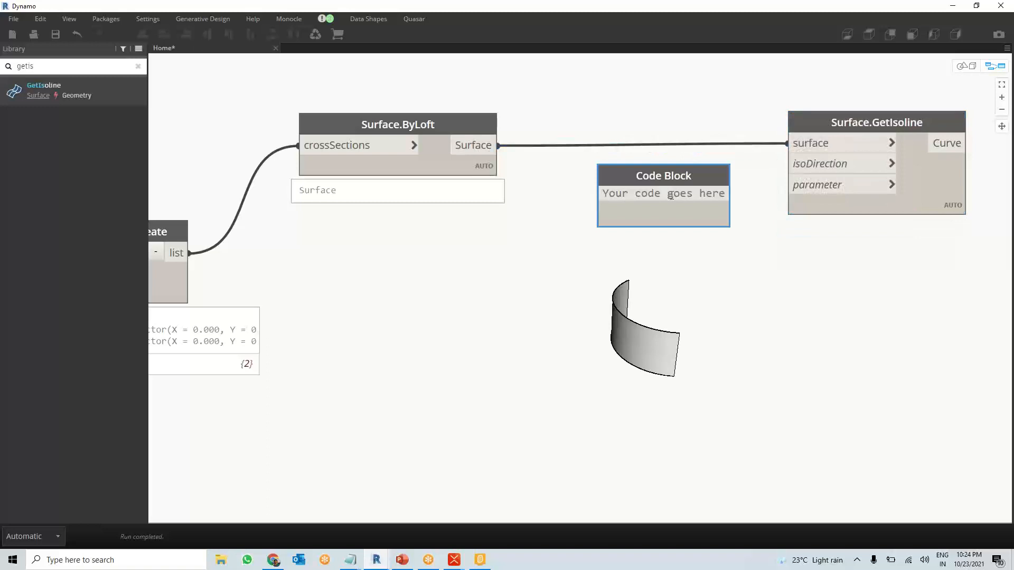
pyautogui.write('0')
pyautogui.click(714, 258)
pyautogui.moveTo(658, 193); pyautogui.dragTo(788, 164)
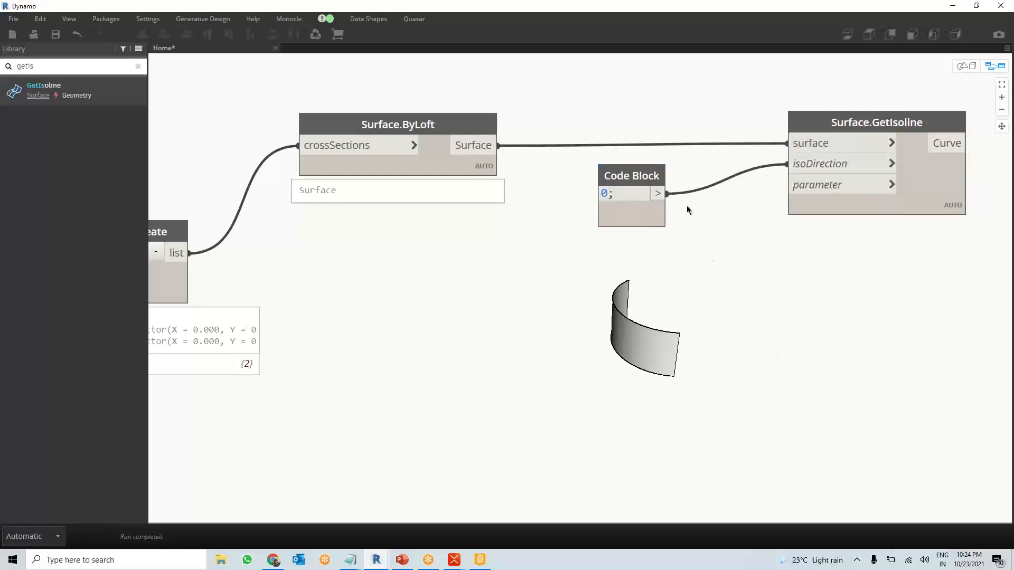
# Create a Code Block with the range 0..1..0.1 below the 0 block and connect it to the parameter input of Surface.GetIsoline
pyautogui.moveTo(643, 217); pyautogui.dragTo(724, 186)
pyautogui.doubleClick(715, 219)
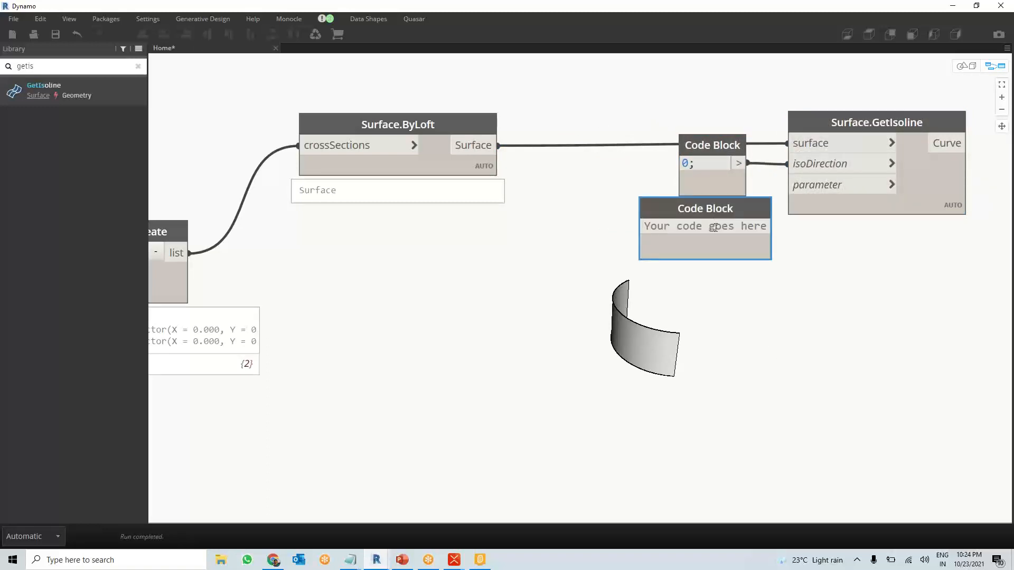
pyautogui.write('0.')
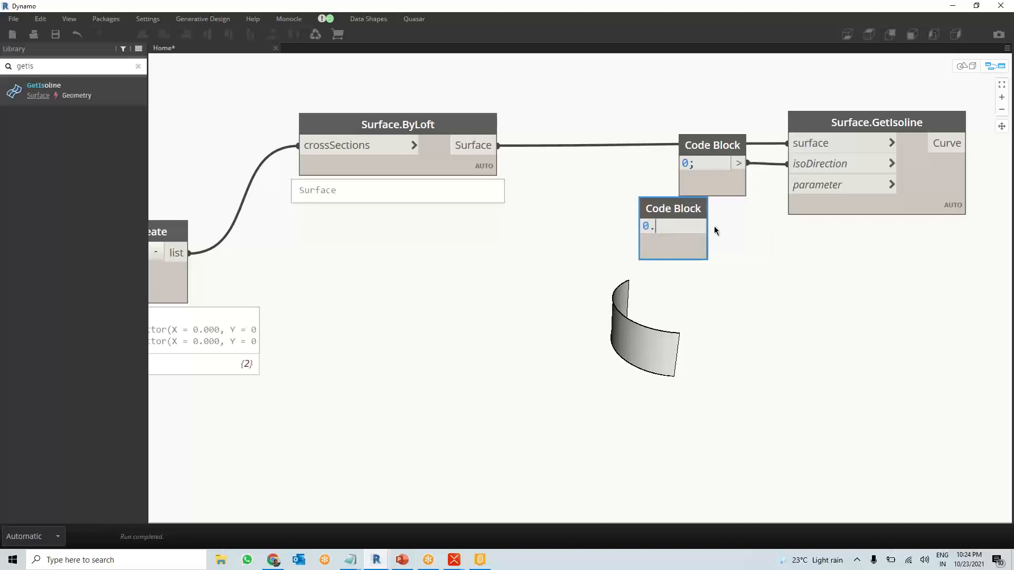
pyautogui.write('.1..0.1')
pyautogui.click(720, 366)
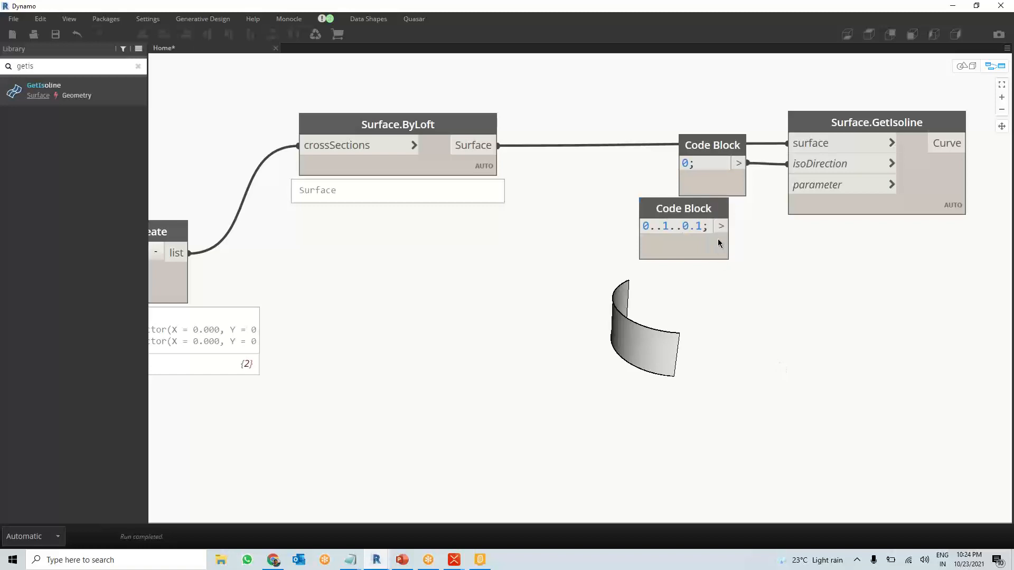
pyautogui.moveTo(721, 226); pyautogui.dragTo(790, 195)
# Examine the isolines on the lofted surface up close in the 3D background preview, then return to the node graph
pyautogui.hotkey('ctrl', 'b')
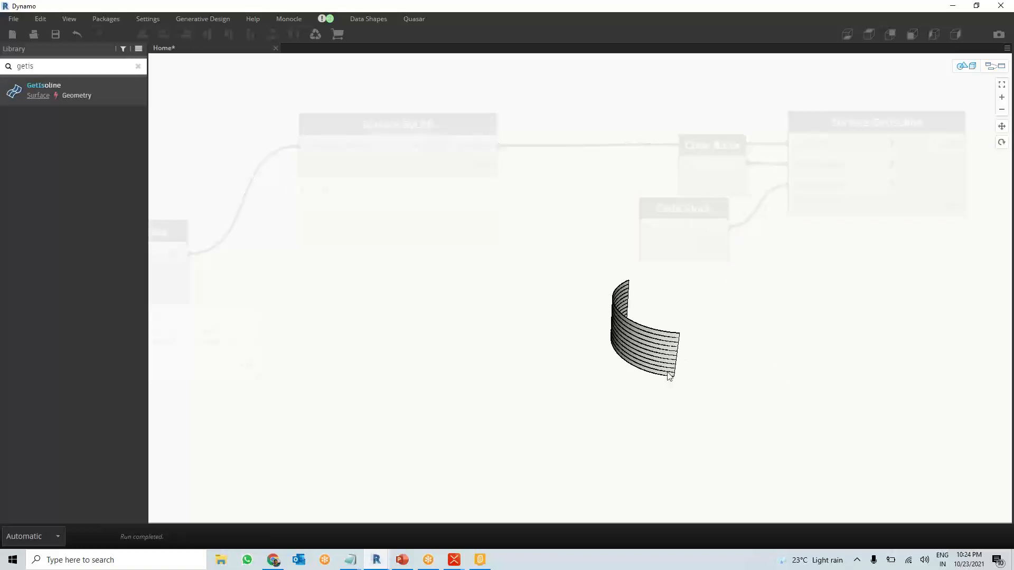
pyautogui.scroll(3, 667, 372)
pyautogui.scroll(4, 667, 372)
pyautogui.moveTo(763, 445); pyautogui.dragTo(538, 291, button='middle')
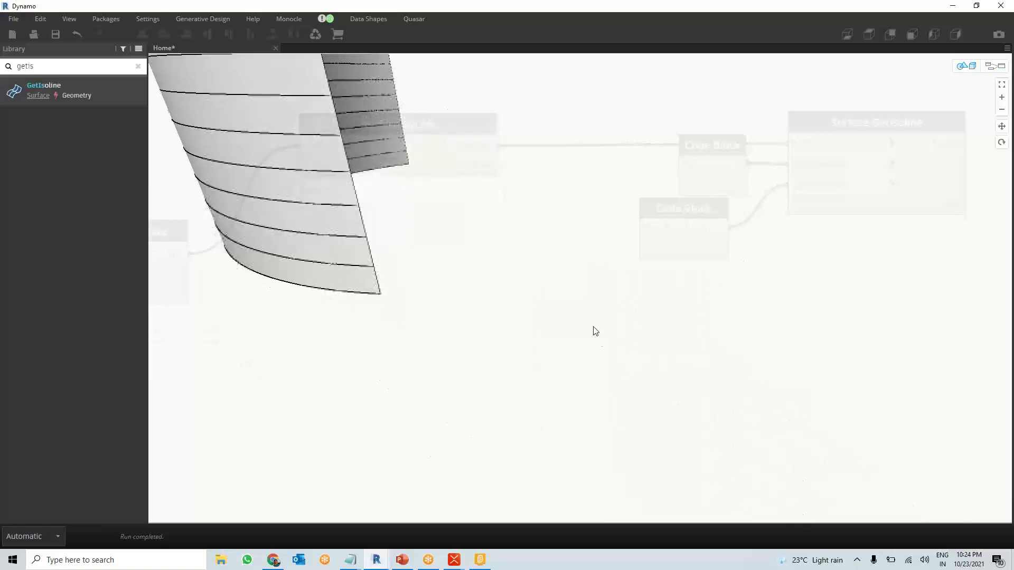
pyautogui.scroll(-2, 598, 351)
pyautogui.scroll(-3, 602, 365)
pyautogui.moveTo(604, 375); pyautogui.dragTo(649, 387, button='right')
pyautogui.hotkey('ctrl', 'b')
# Duplicate the Surface.GetIsoline node with its isoDirection Code Block and place the copies below the originals
pyautogui.moveTo(806, 355); pyautogui.dragTo(525, 123, button='middle')
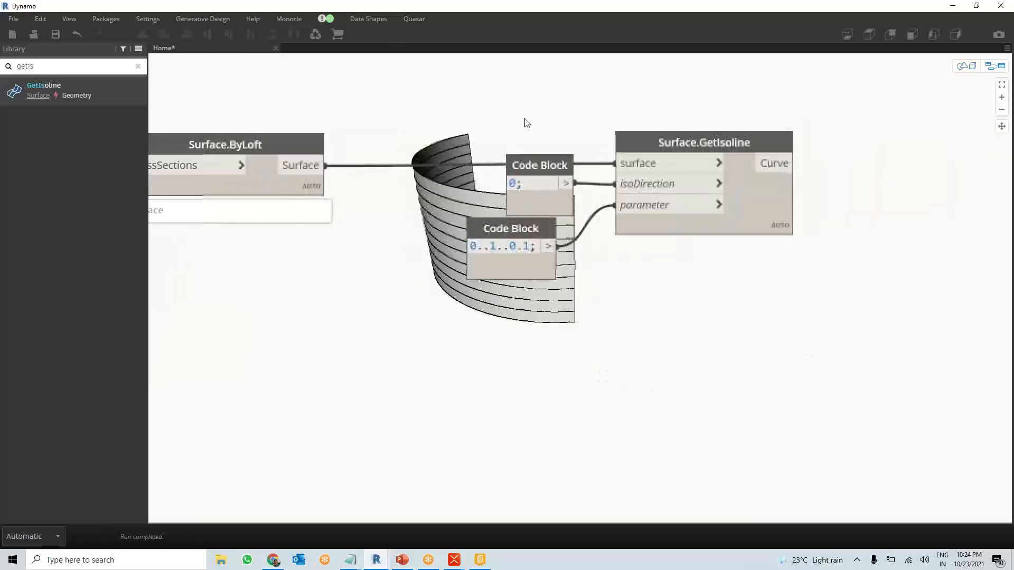
pyautogui.rightClick(407, 90)
pyautogui.click(883, 323)
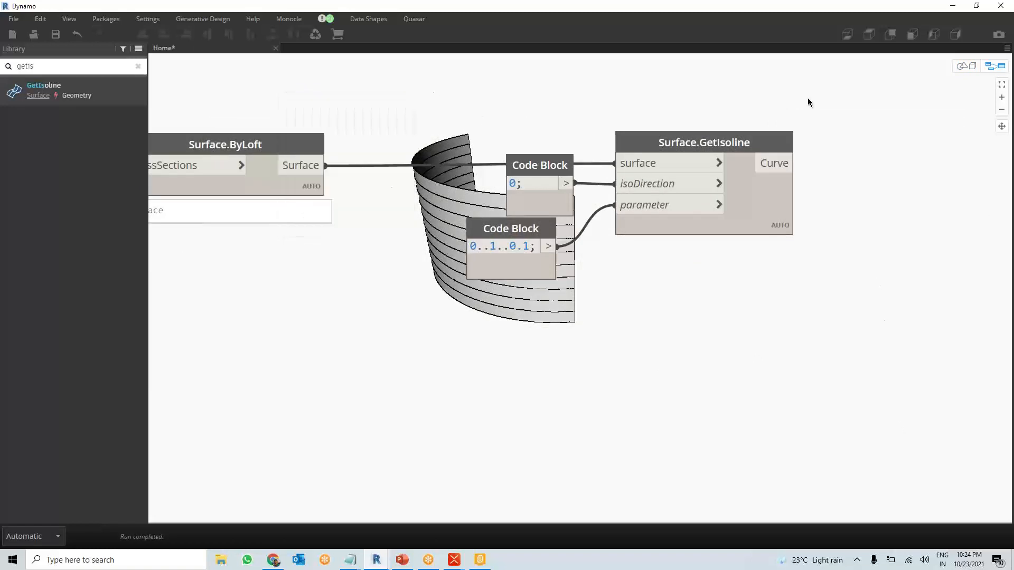
pyautogui.moveTo(482, 74); pyautogui.dragTo(908, 379)
pyautogui.hotkey('ctrl', 'c')
pyautogui.hotkey('ctrl', 'v')
pyautogui.scroll(-4, 791, 374)
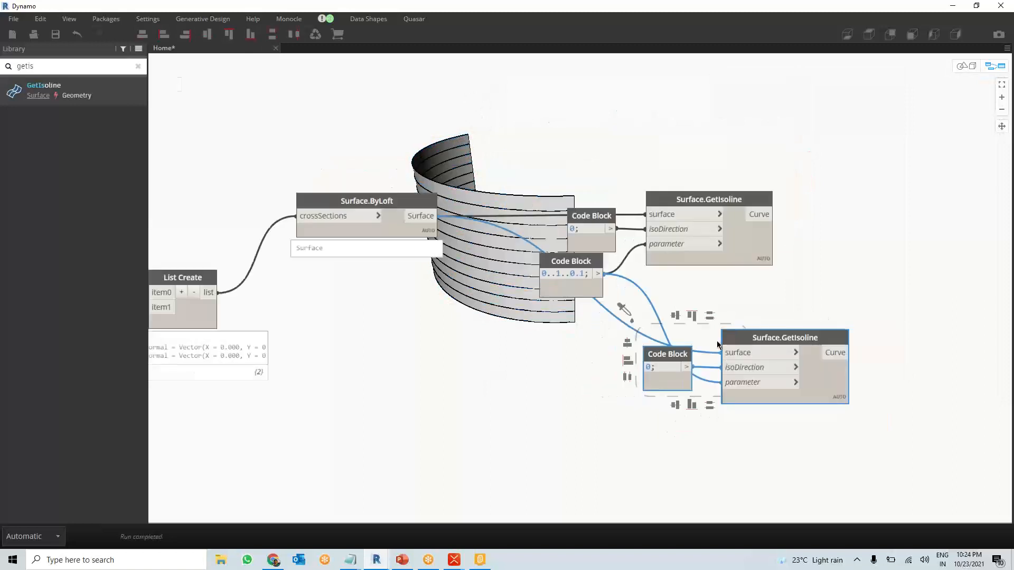
pyautogui.moveTo(797, 376); pyautogui.dragTo(725, 442)
# Set the duplicated isoDirection Code Block to 1 and inspect the resulting isoline grid in the 3D preview
pyautogui.scroll(3, 691, 504)
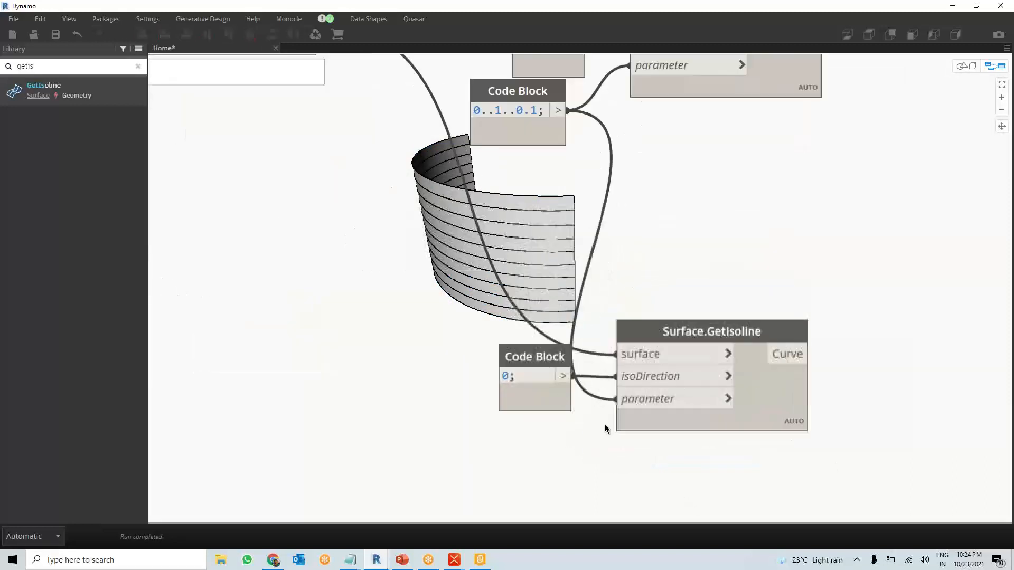
pyautogui.doubleClick(500, 375)
pyautogui.write('1')
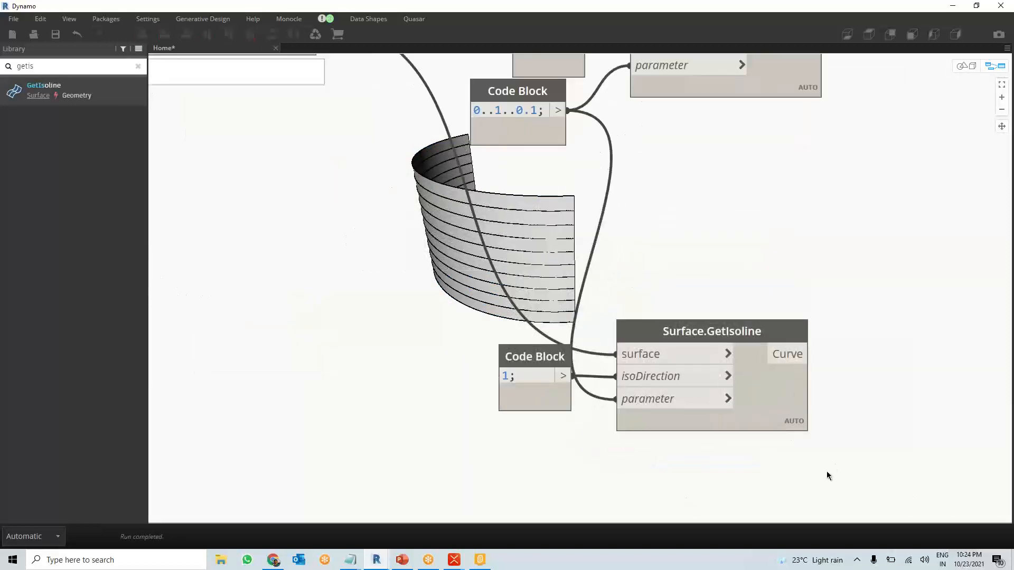
pyautogui.click(830, 478)
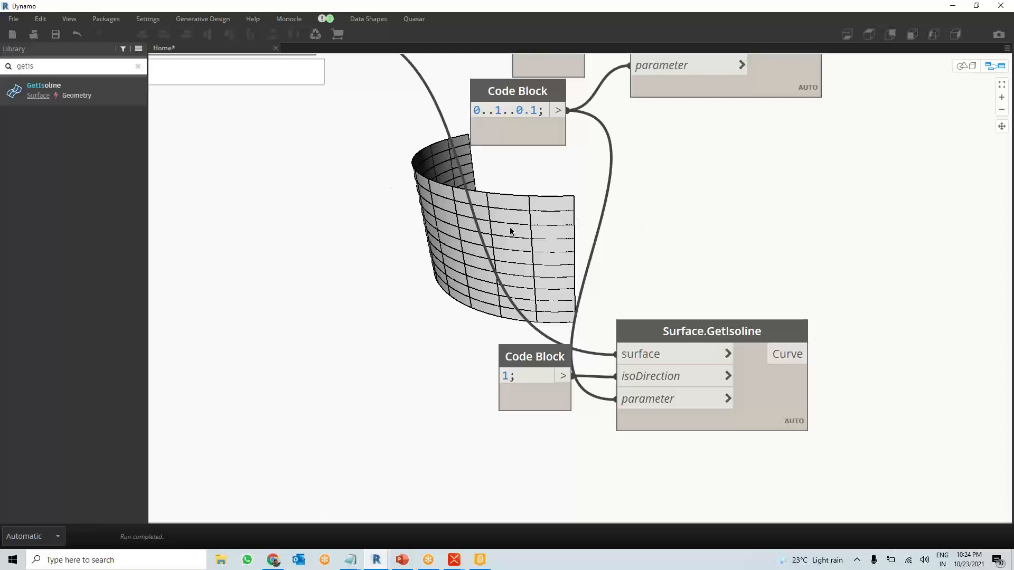
pyautogui.hotkey('ctrl', 'b')
pyautogui.moveTo(394, 264); pyautogui.dragTo(486, 267, button='right')
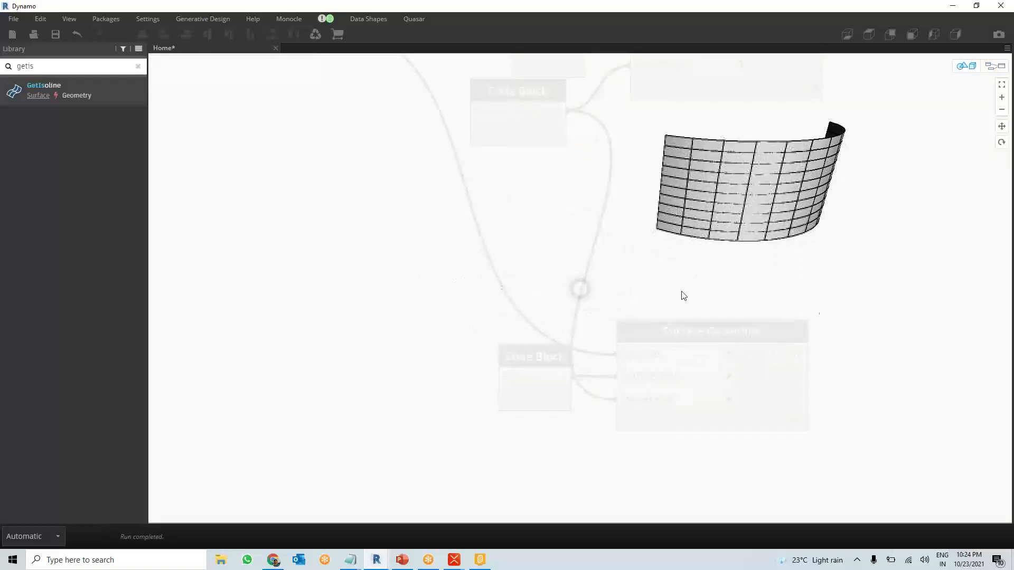
pyautogui.moveTo(803, 319); pyautogui.dragTo(706, 333, button='middle')
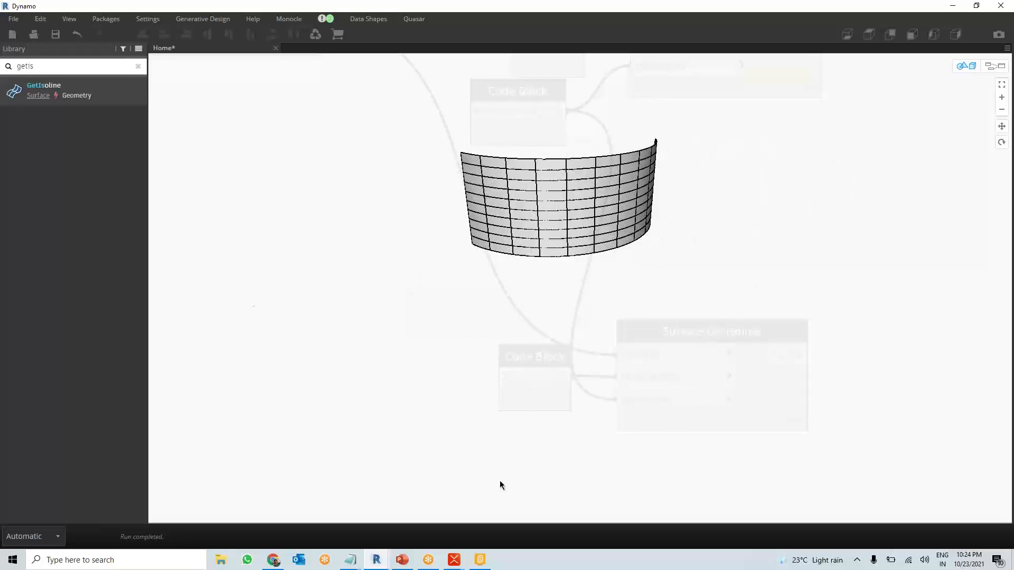
pyautogui.hotkey('ctrl', 'b')
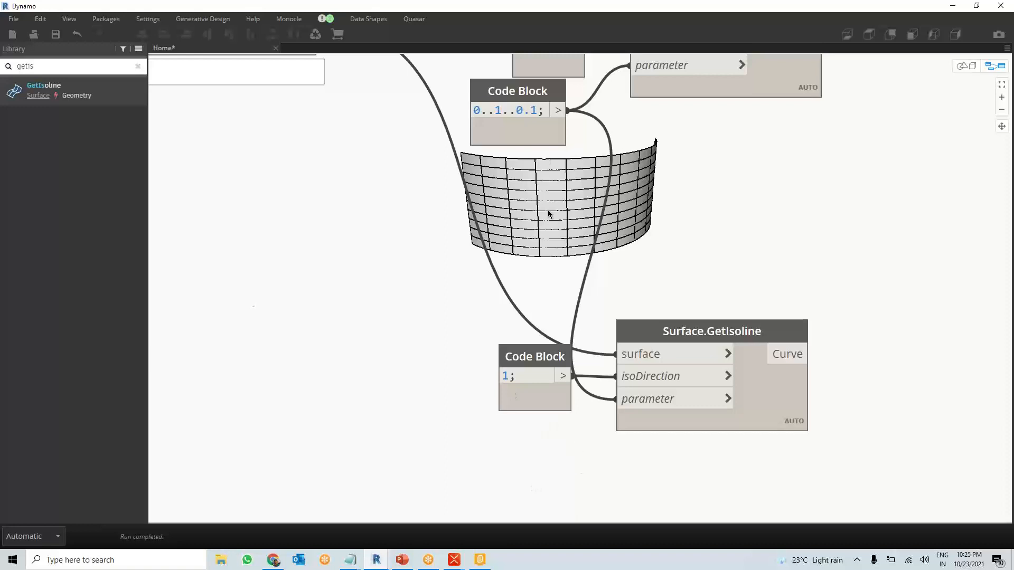
# Duplicate the 0..1..0.1 Code Block, change the copy to 0..1..0.2 and connect it to the second Surface.GetIsoline's parameter input
pyautogui.click(539, 110)
pyautogui.click(540, 136)
pyautogui.hotkey('ctrl', 'c')
pyautogui.hotkey('ctrl', 'v')
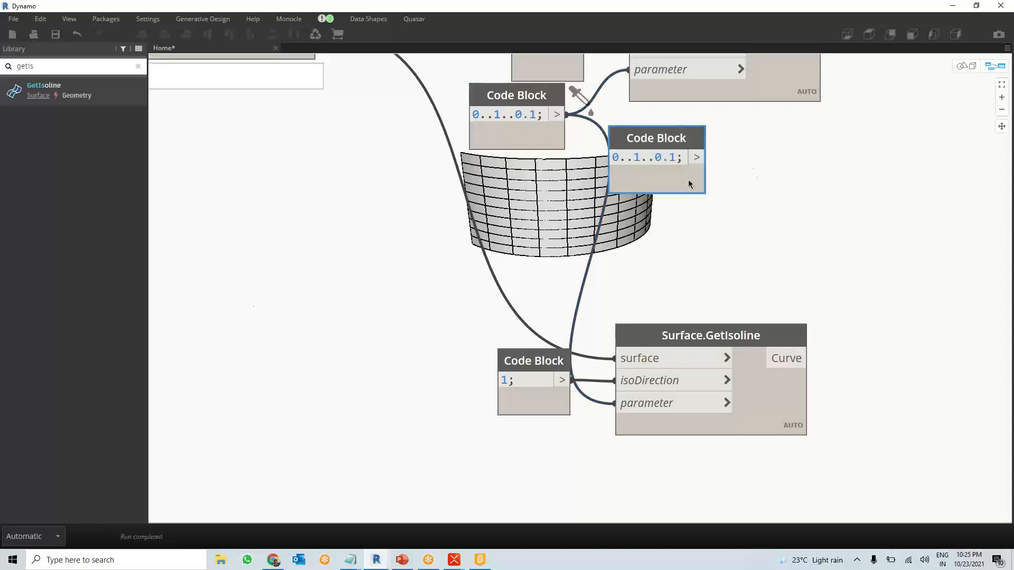
pyautogui.moveTo(689, 183); pyautogui.dragTo(561, 480)
pyautogui.doubleClick(544, 455)
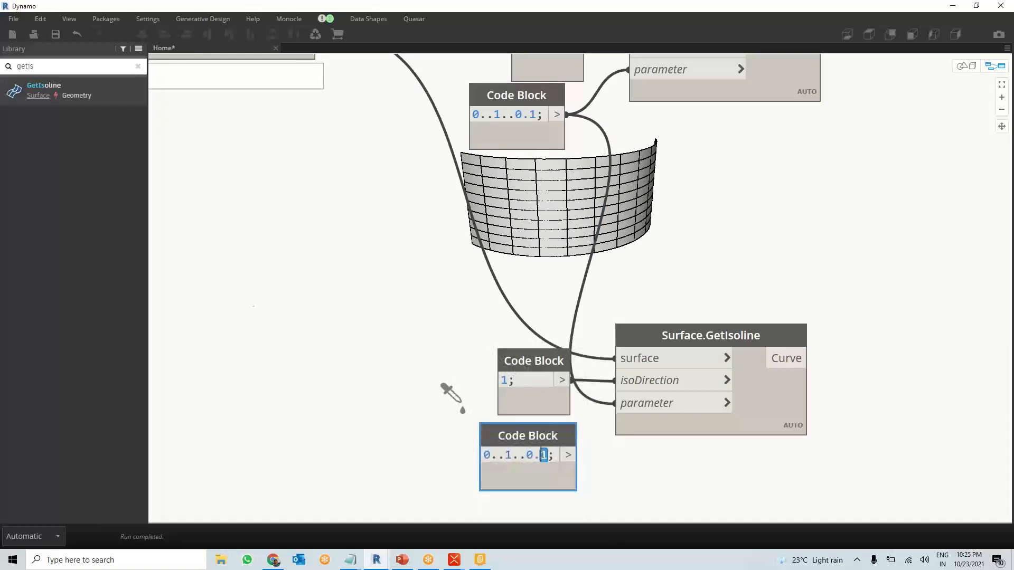
pyautogui.write('2')
pyautogui.click(600, 456)
pyautogui.moveTo(570, 455); pyautogui.dragTo(615, 403)
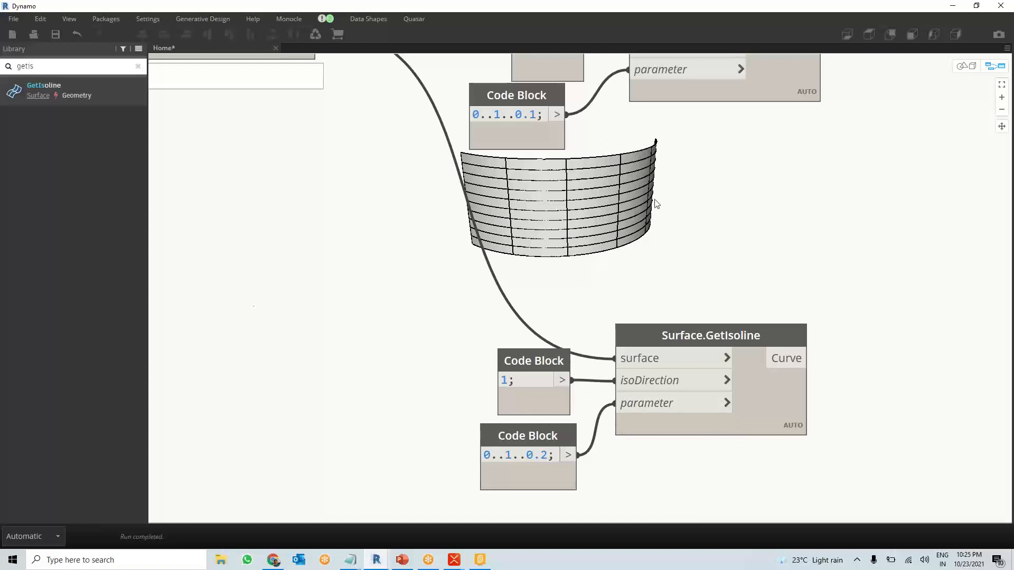
# Change the range in the second Surface.GetIsoline's parameter Code Block to 0..1..0.05
pyautogui.hotkey('ctrl', 'b')
pyautogui.moveTo(680, 198); pyautogui.dragTo(652, 198, button='right')
pyautogui.hotkey('ctrl', 'b')
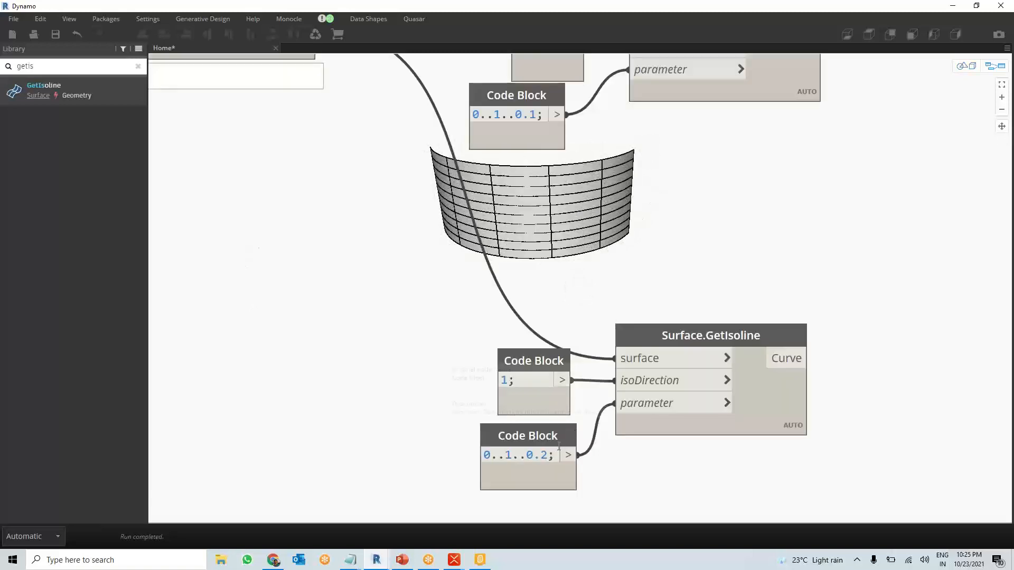
pyautogui.doubleClick(544, 455)
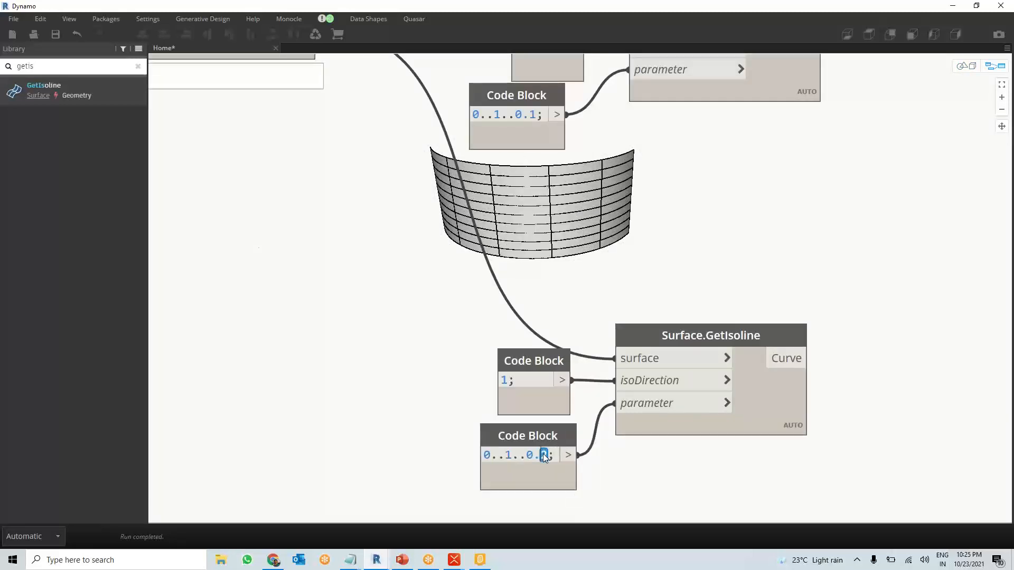
pyautogui.write('05')
pyautogui.click(709, 259)
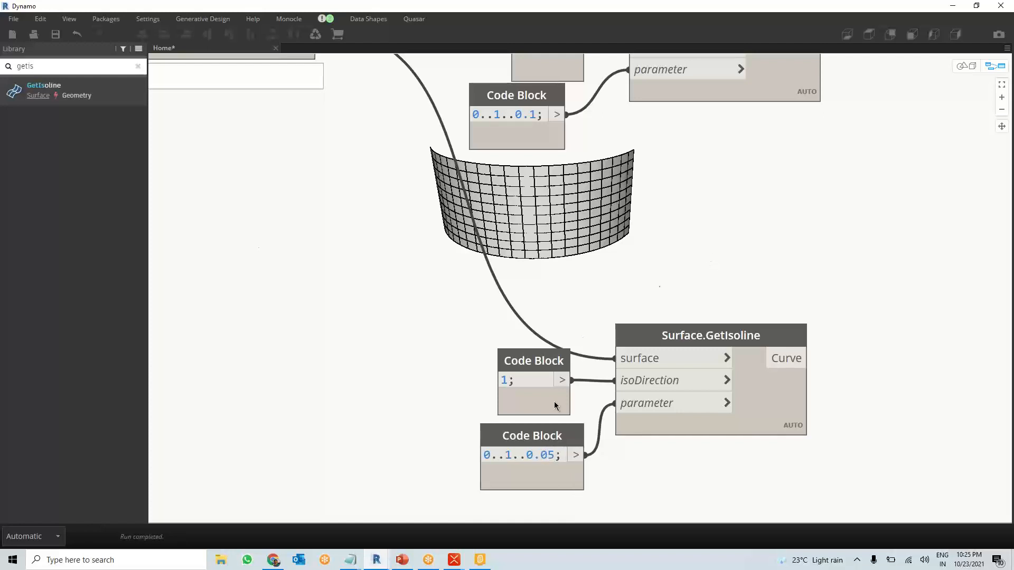
# Replace the range's step value with the variable x so that the parameter Code Block reads 0..1..x
pyautogui.moveTo(550, 481); pyautogui.dragTo(520, 463)
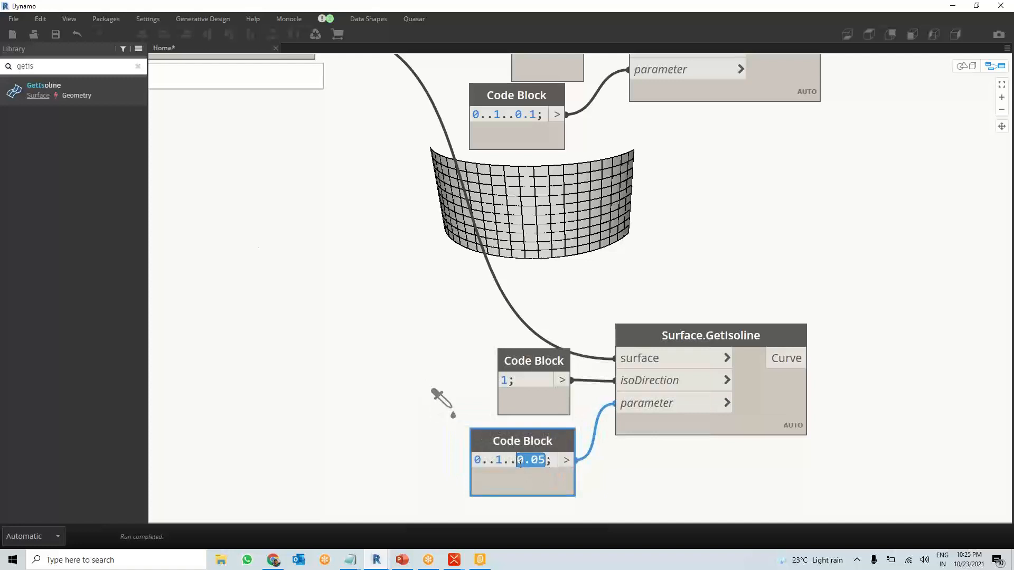
pyautogui.write('x')
pyautogui.click(792, 482)
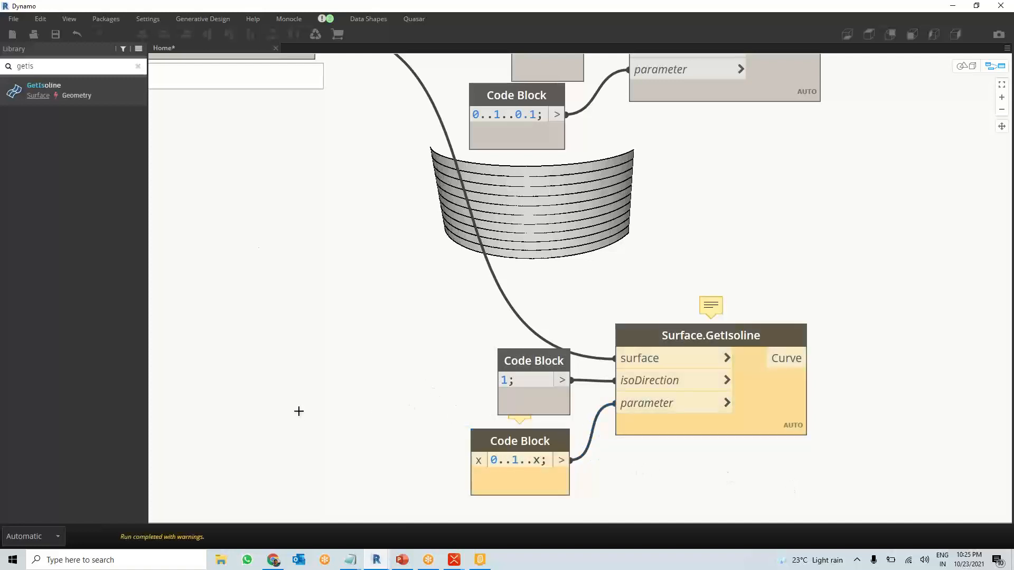
# Add a Number Slider node and place it beside the second Surface.GetIsoline's Code Blocks
pyautogui.doubleClick(299, 411)
pyautogui.press('Escape')
pyautogui.rightClick(310, 396)
pyautogui.write('slider')
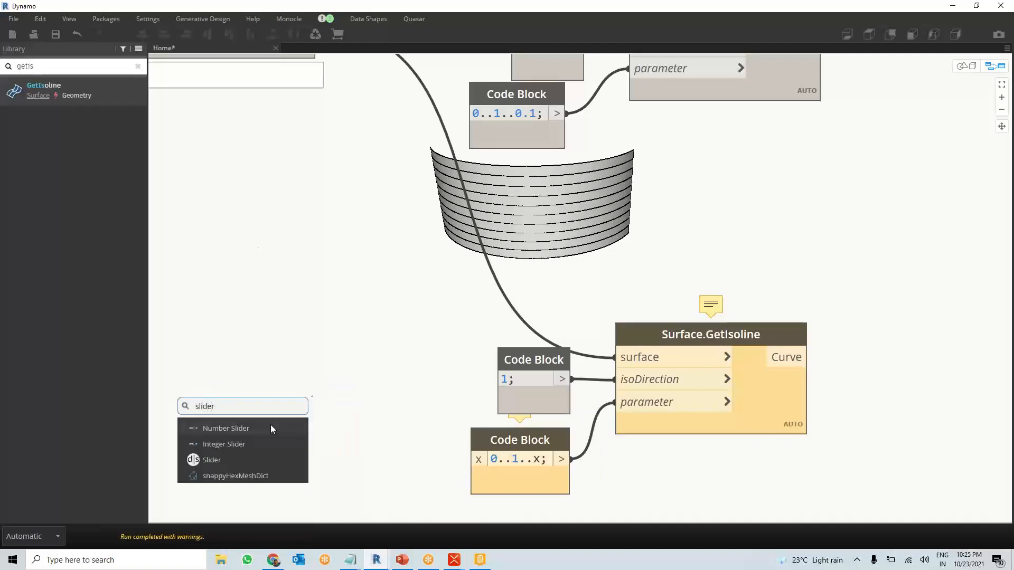
pyautogui.click(270, 428)
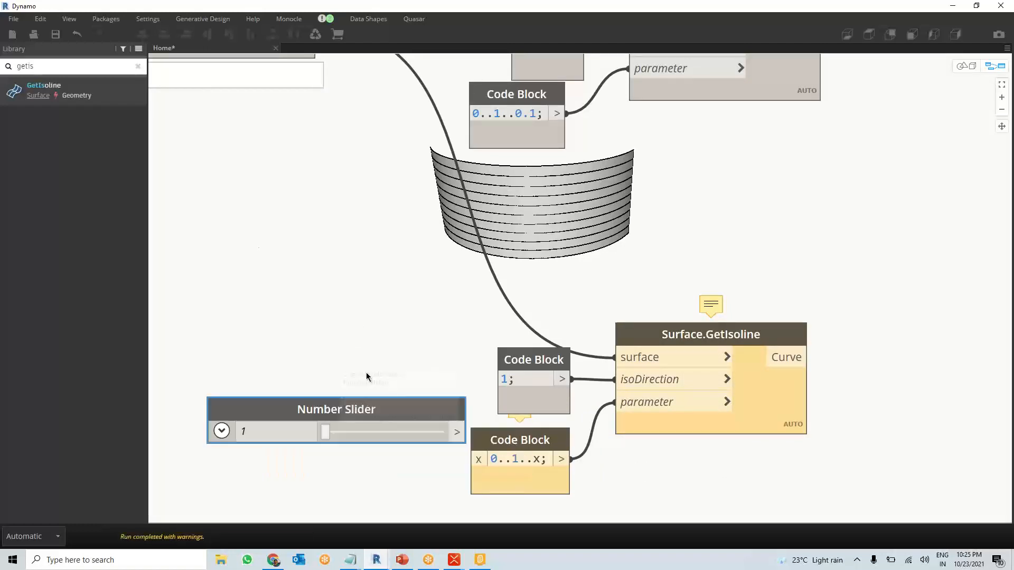
pyautogui.click(166, 362)
pyautogui.click(166, 363)
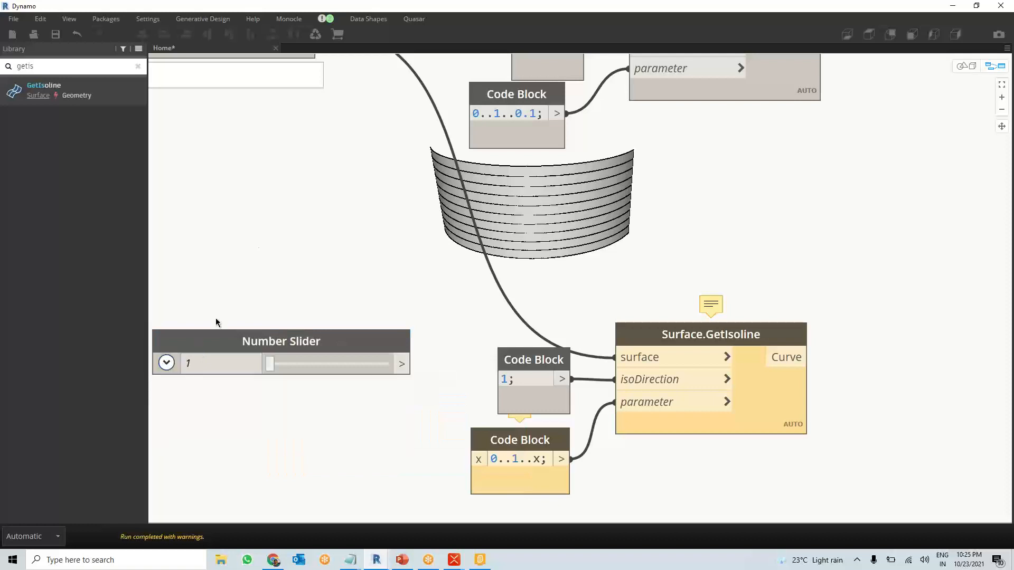
# Set the Number Slider's maximum to 1 and step to 0.01, and connect its output to the Code Block's x input
pyautogui.click(166, 363)
pyautogui.click(227, 417)
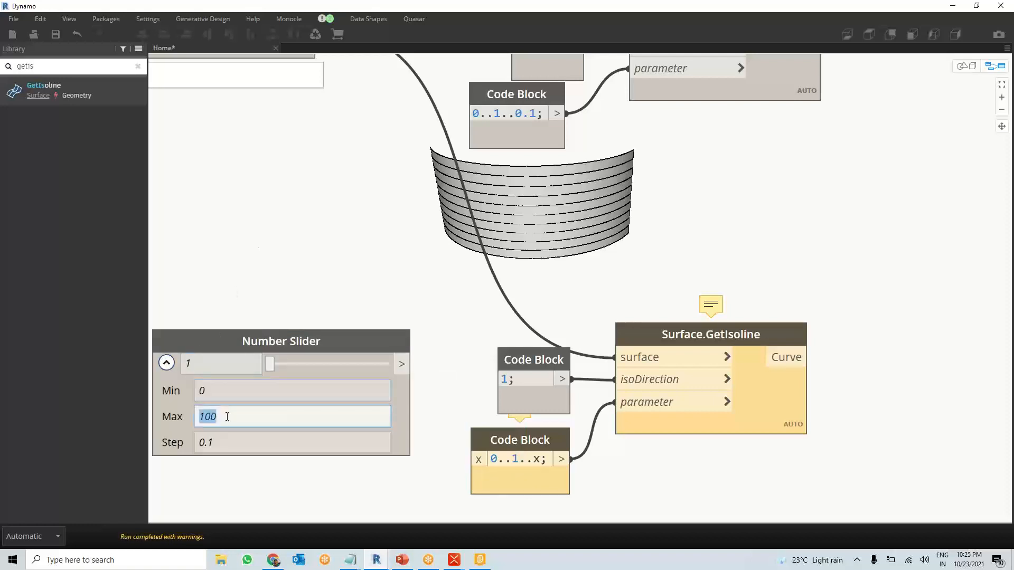
pyautogui.write('0.')
pyautogui.press('BackSpace')
pyautogui.press('BackSpace')
pyautogui.write('1')
pyautogui.click(241, 447)
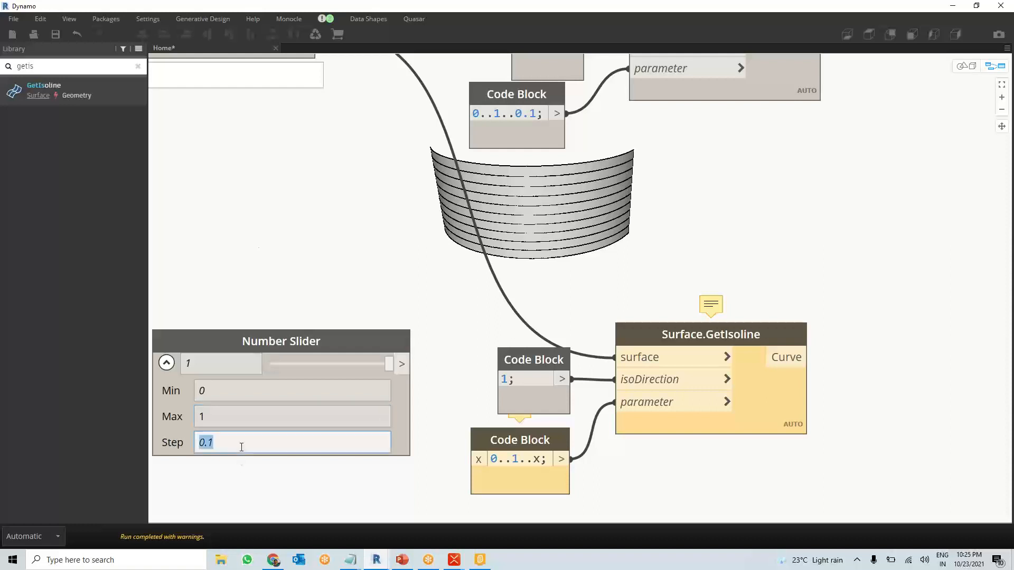
pyautogui.write('0.01')
pyautogui.press('Return')
pyautogui.moveTo(389, 365); pyautogui.dragTo(475, 460)
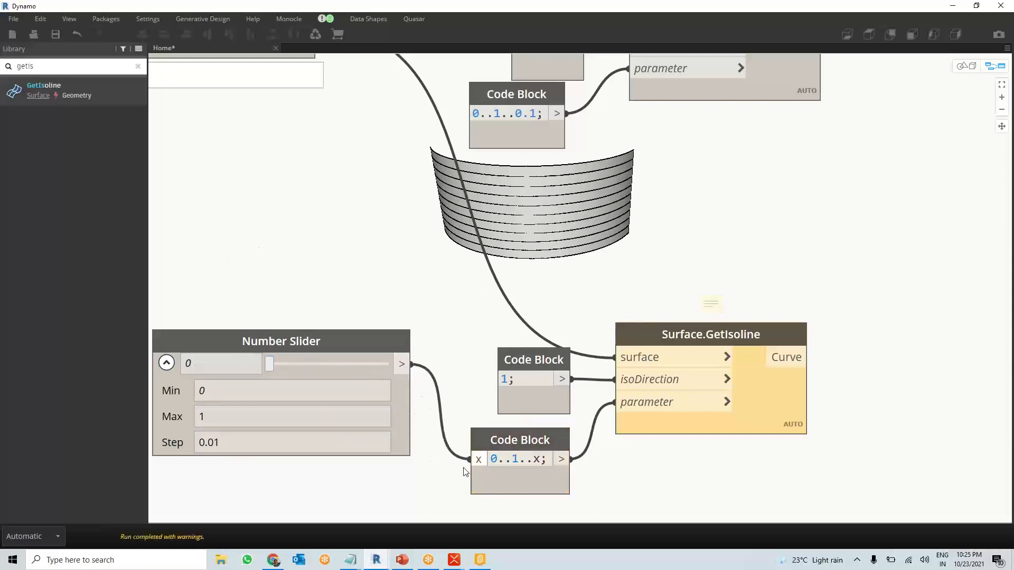
# Set the Number Slider to 0.02 and examine the resulting isoline grid in the 3D background preview
pyautogui.moveTo(283, 363)
pyautogui.mouseDown()
pyautogui.moveTo(337, 363)
pyautogui.moveTo(278, 366)
pyautogui.mouseUp()
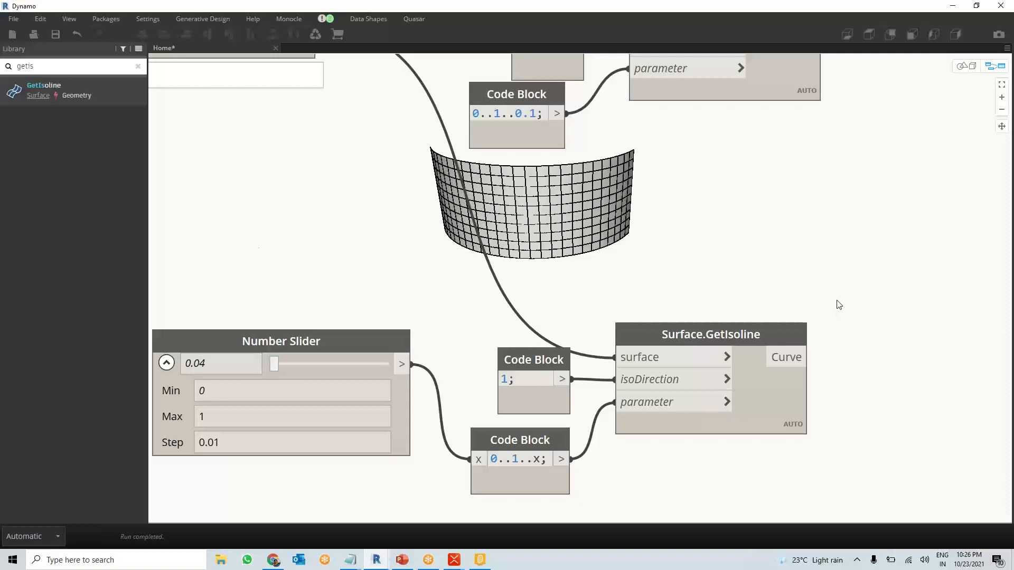
pyautogui.moveTo(274, 368); pyautogui.dragTo(273, 365)
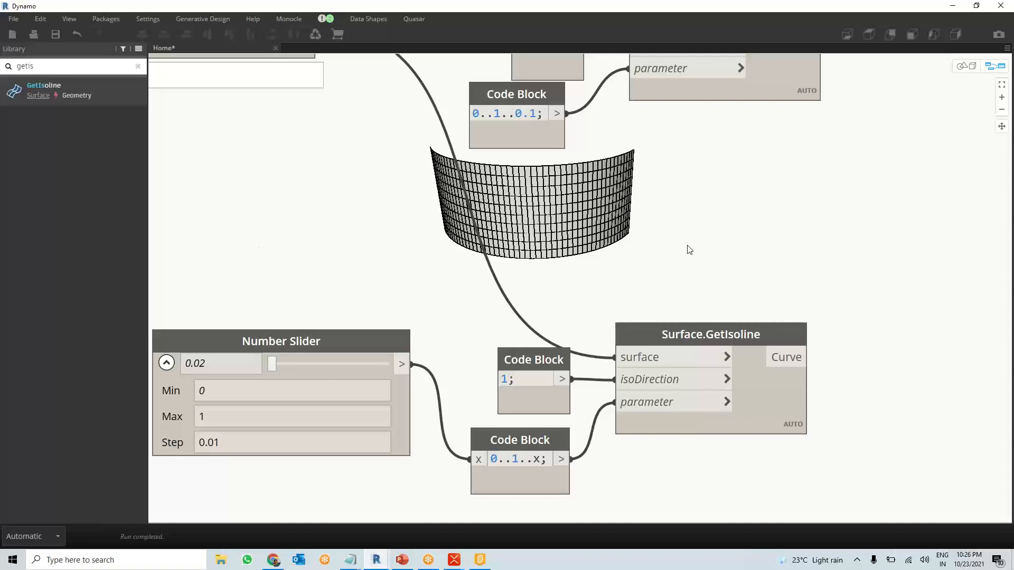
pyautogui.hotkey('ctrl', 'b')
pyautogui.moveTo(689, 250); pyautogui.dragTo(588, 186, button='right')
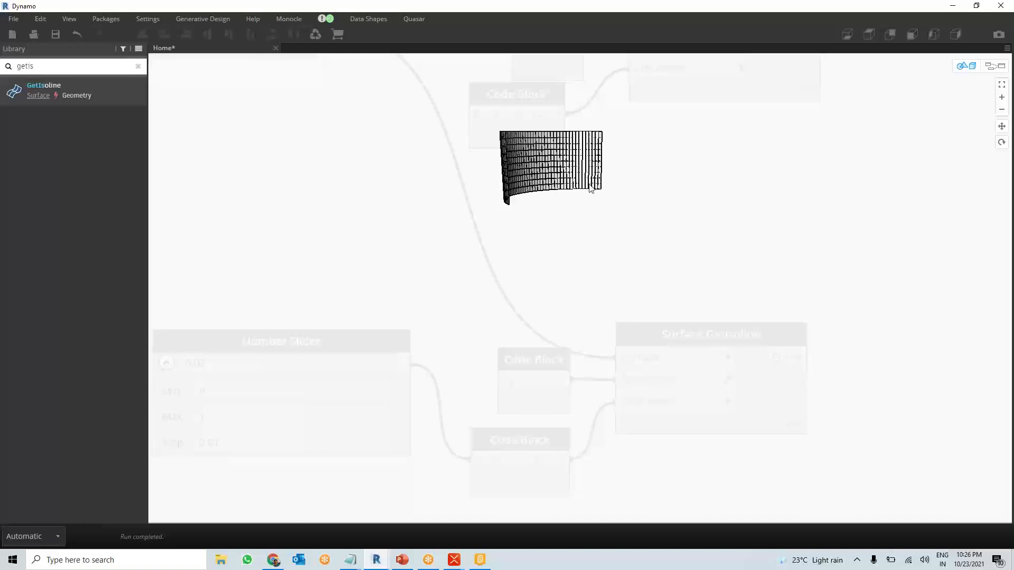
pyautogui.moveTo(612, 203); pyautogui.dragTo(649, 202, button='right')
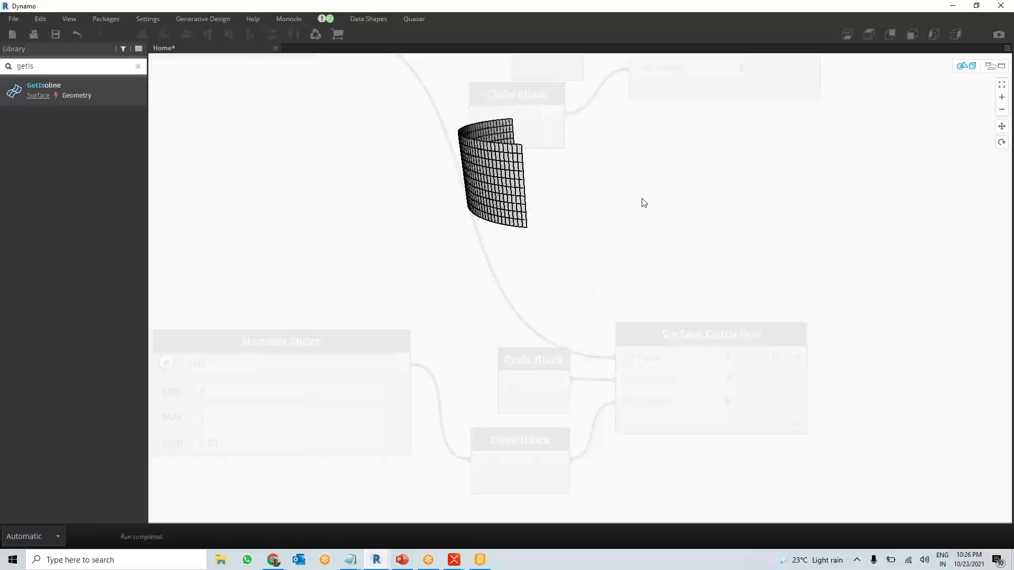
pyautogui.moveTo(652, 185); pyautogui.dragTo(658, 299, button='middle')
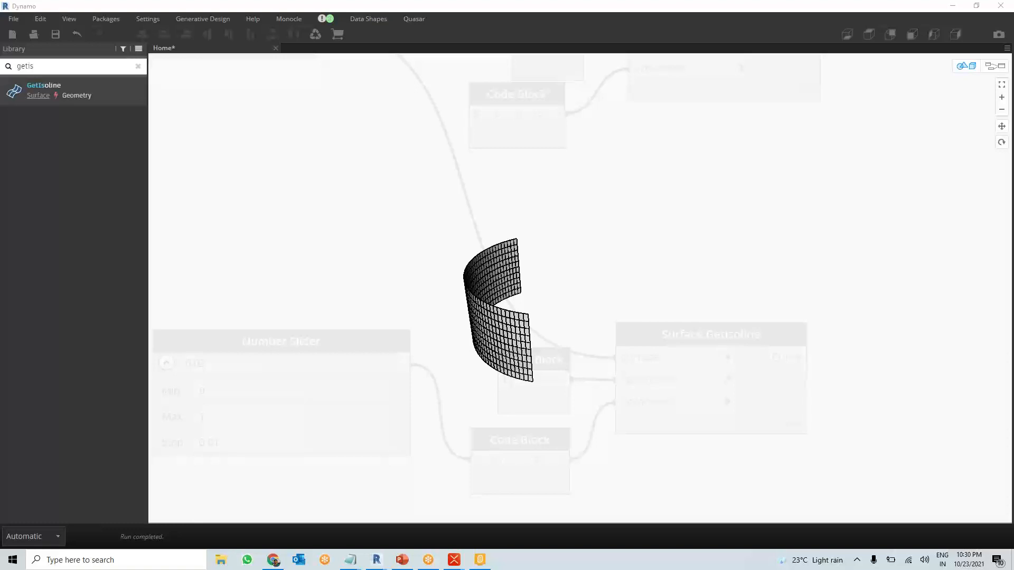
# Switch to the Dynamo Training presentation in PowerPoint and start the slide show from slide 157, the Architectural Programming Module
pyautogui.hotkey('alt', 'Tab')
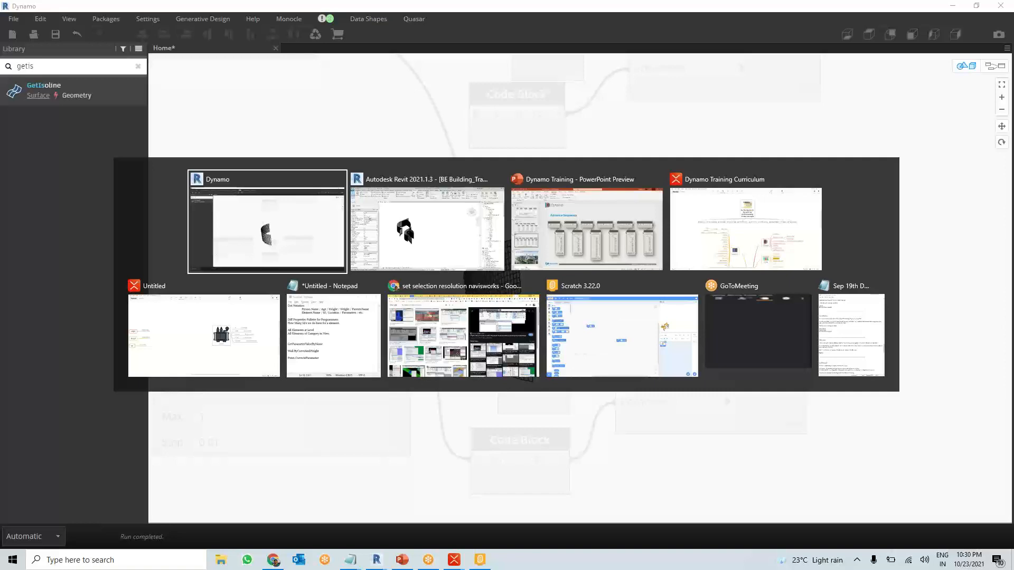
pyautogui.hotkey('alt', 'Tab')
pyautogui.hotkey('alt', 'Tab')
pyautogui.scroll(-3, 121, 343)
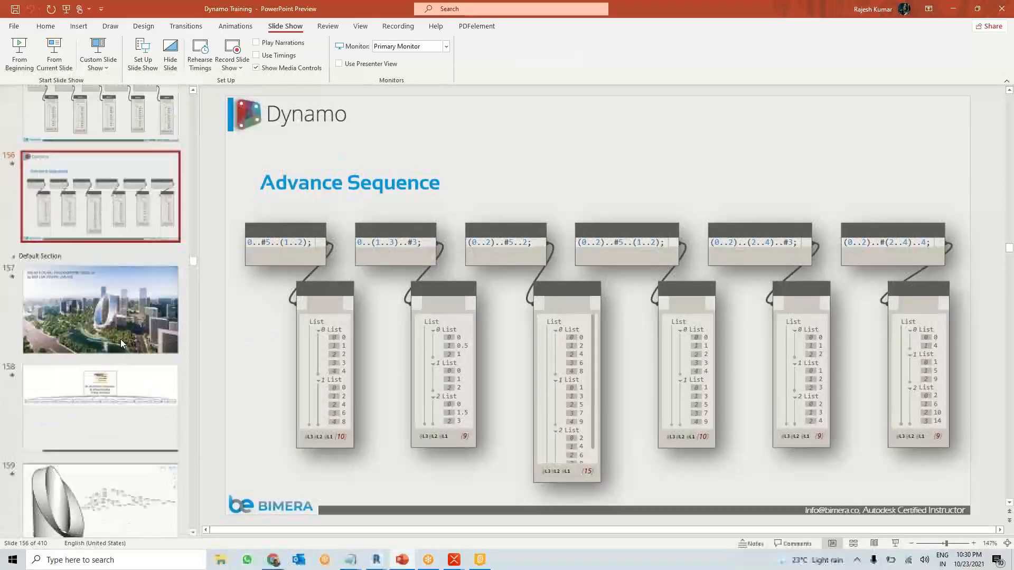
pyautogui.click(120, 344)
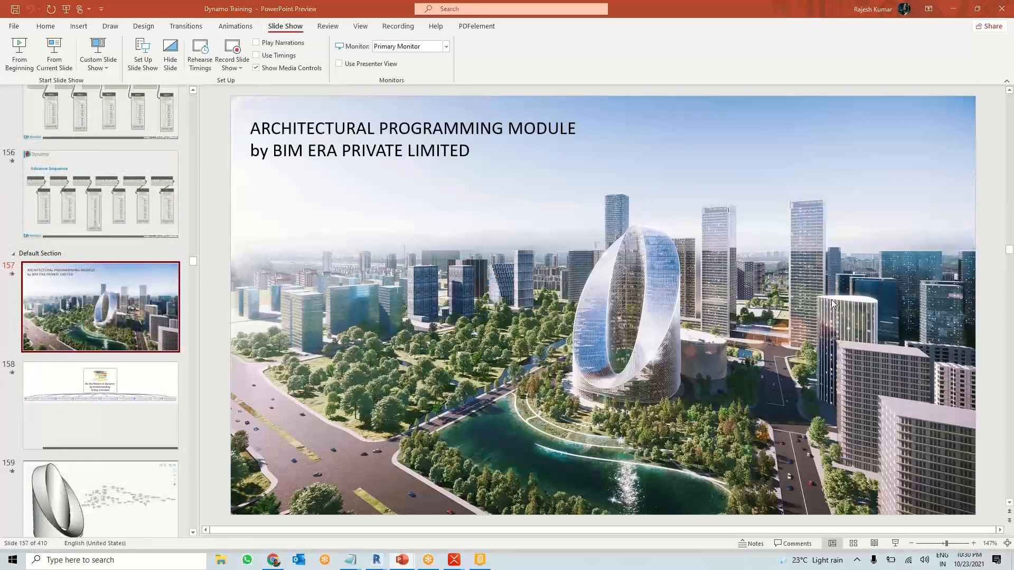
pyautogui.hotkey('shift', 'F5')
# Advance the slide show through the Dynamo geometry examples, from the twisted ring tower to the Chapel Surface and Bridge graphs
pyautogui.click(835, 299)
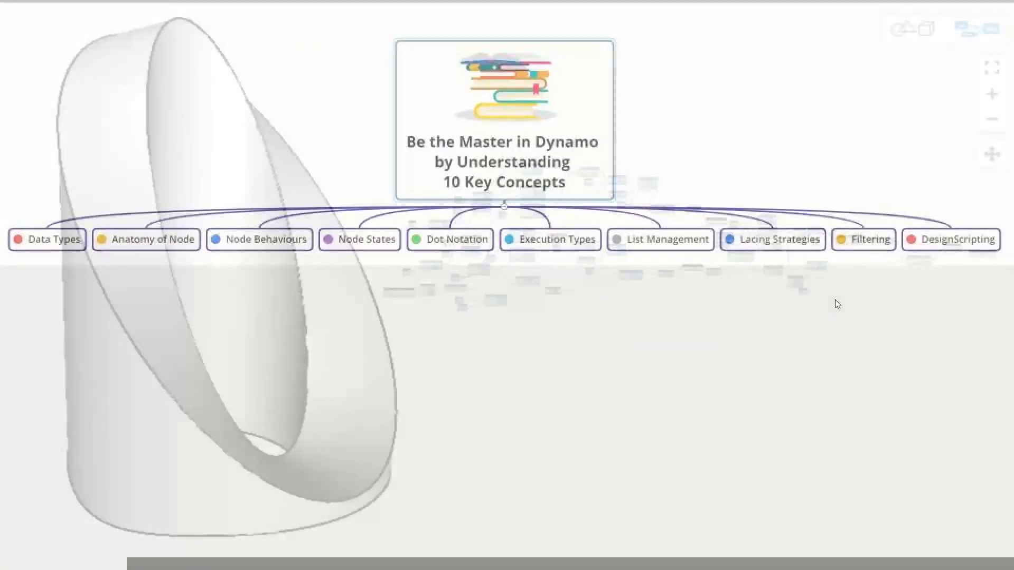
pyautogui.click(239, 306)
pyautogui.press('Left')
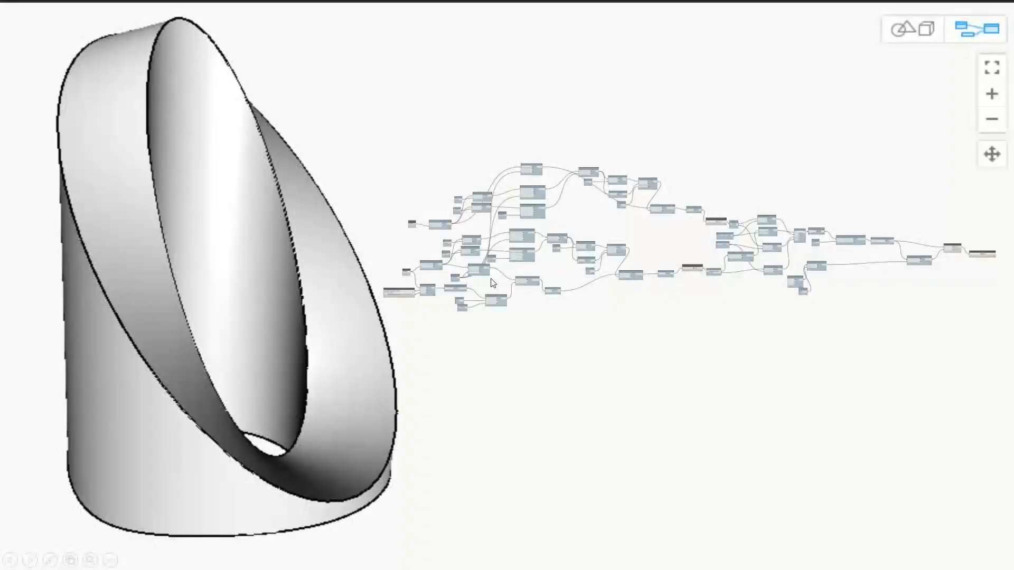
pyautogui.click(717, 255)
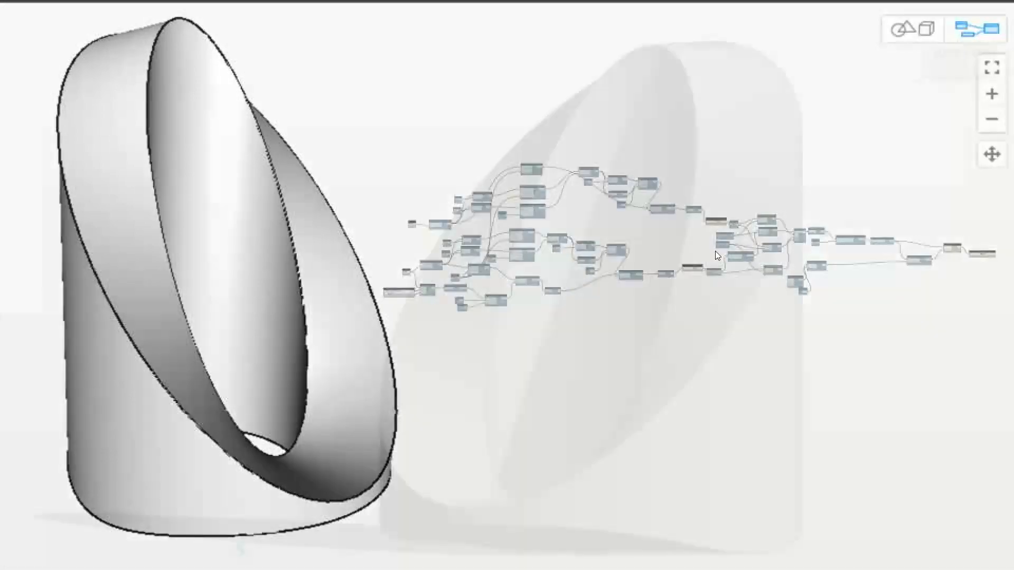
pyautogui.click(715, 256)
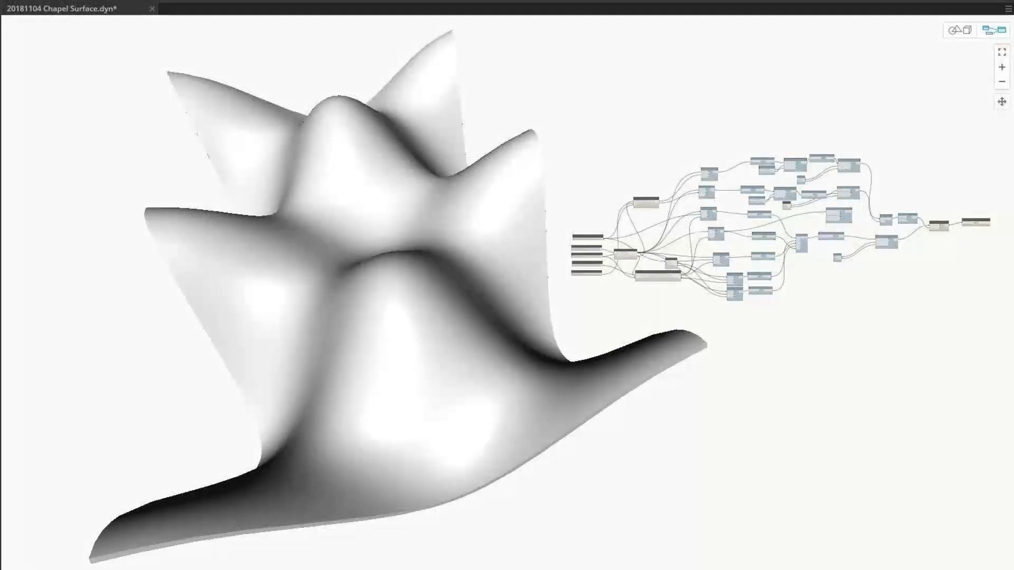
pyautogui.press('Right')
pyautogui.press('Right')
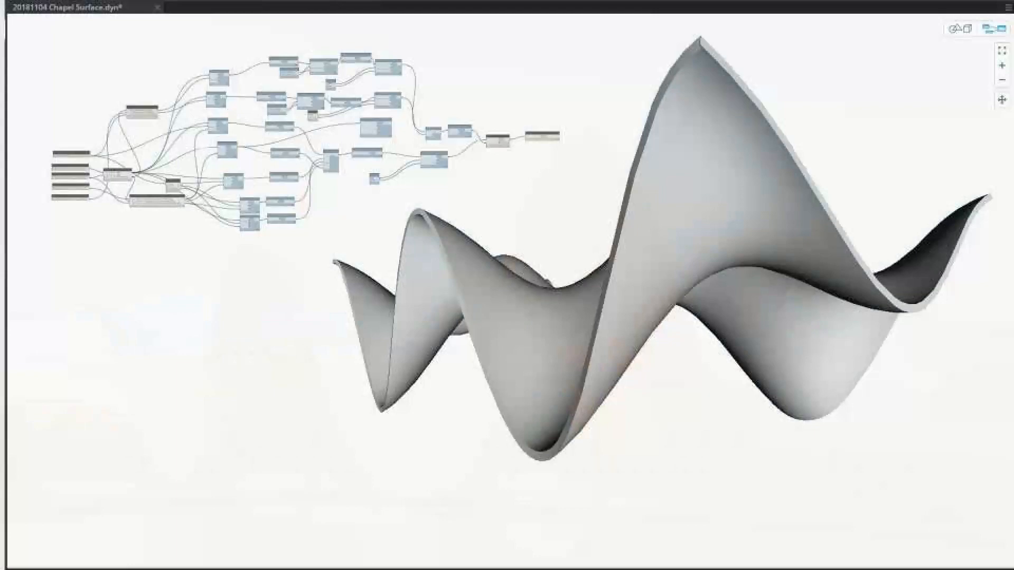
pyautogui.press('Right')
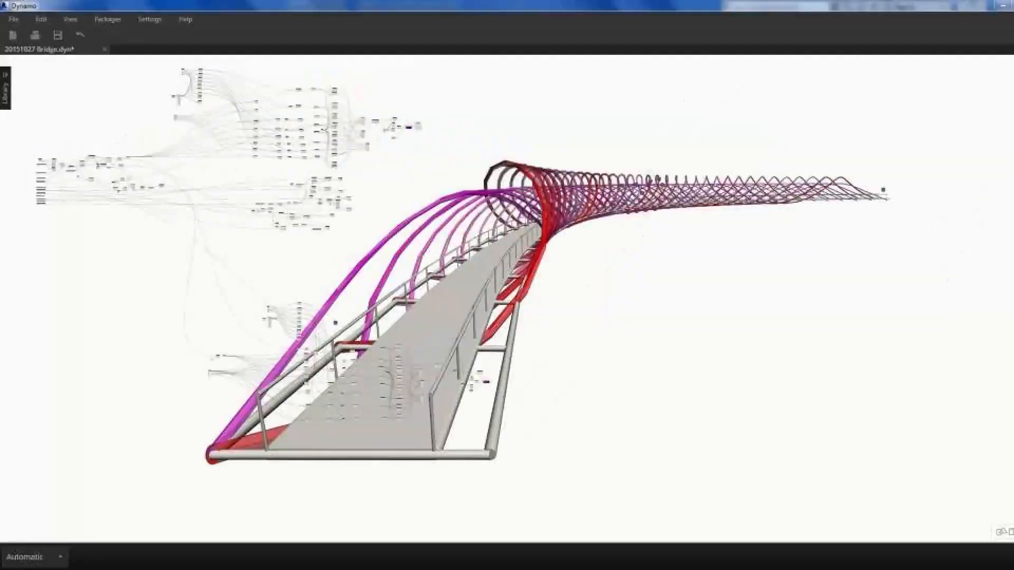